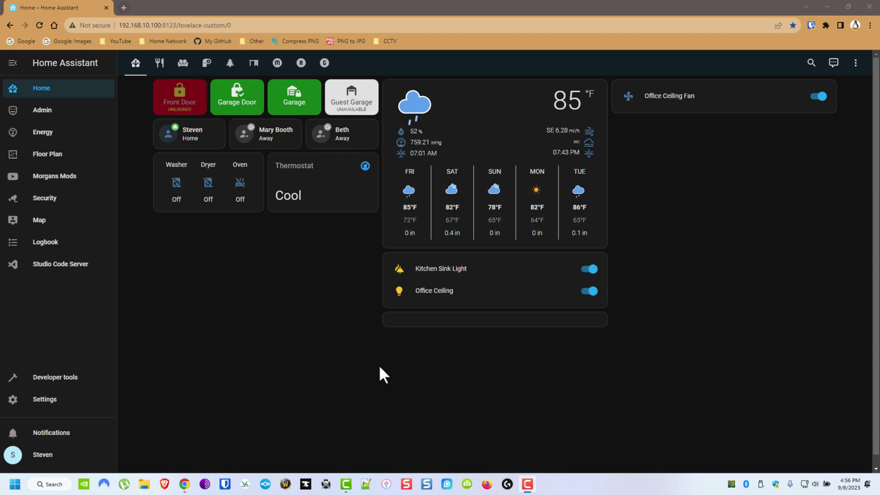
Start a new blank automation from Settings > Automations & scenes
click(88, 404)
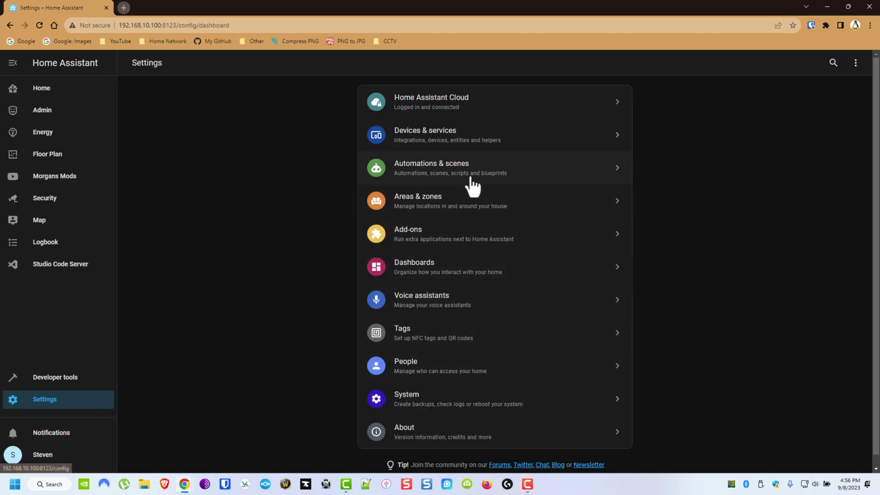
click(469, 179)
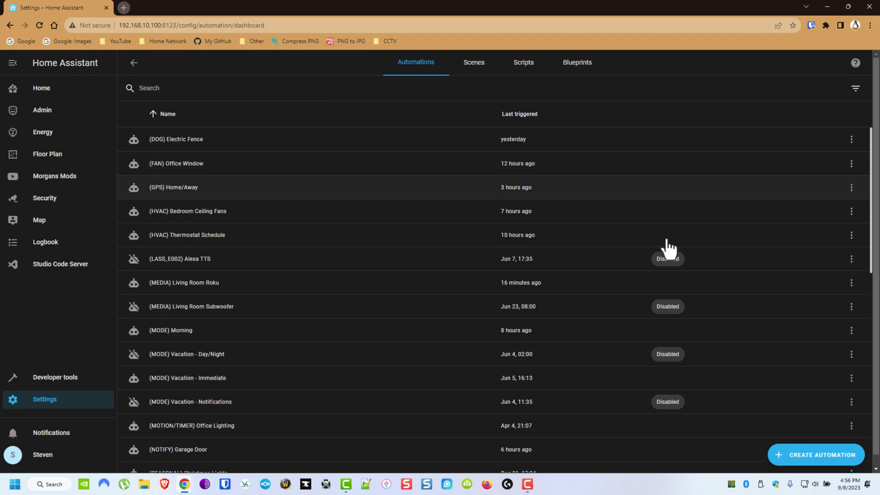
click(837, 458)
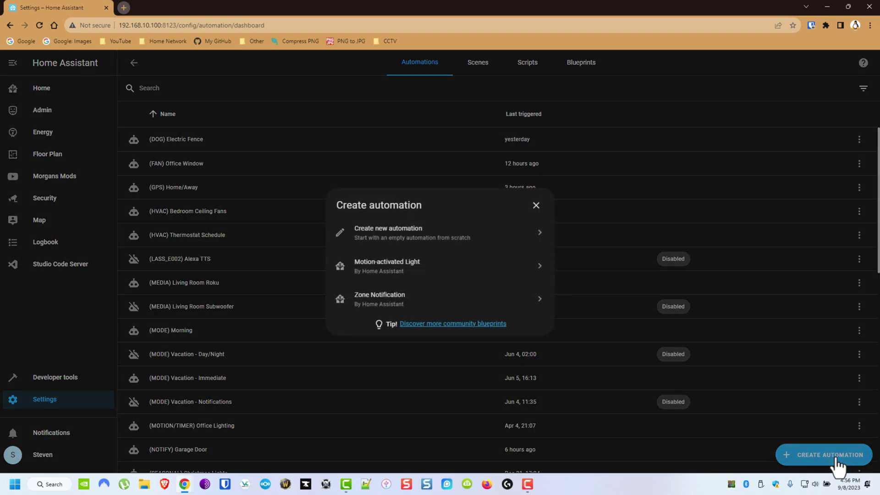
click(398, 225)
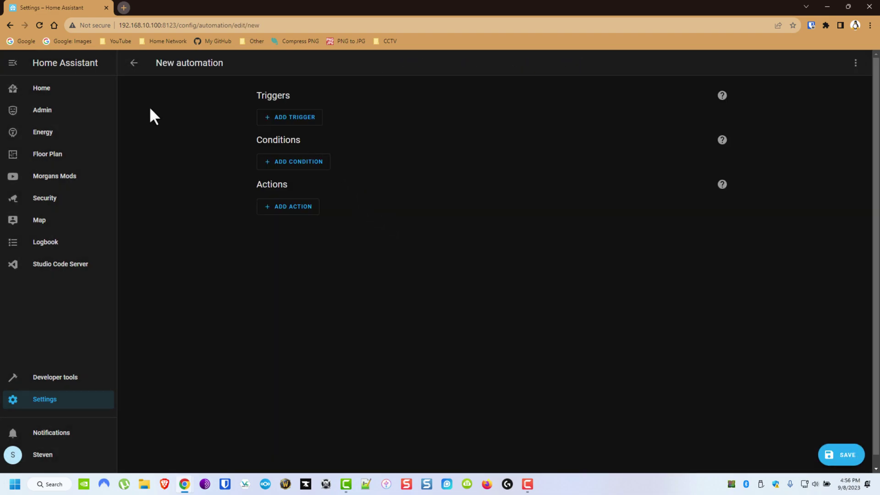
Add a State trigger for Hallway Bathroom Exhaust and Master Bathroom Toilet Exhaust, To On, for 40 minutes
click(286, 118)
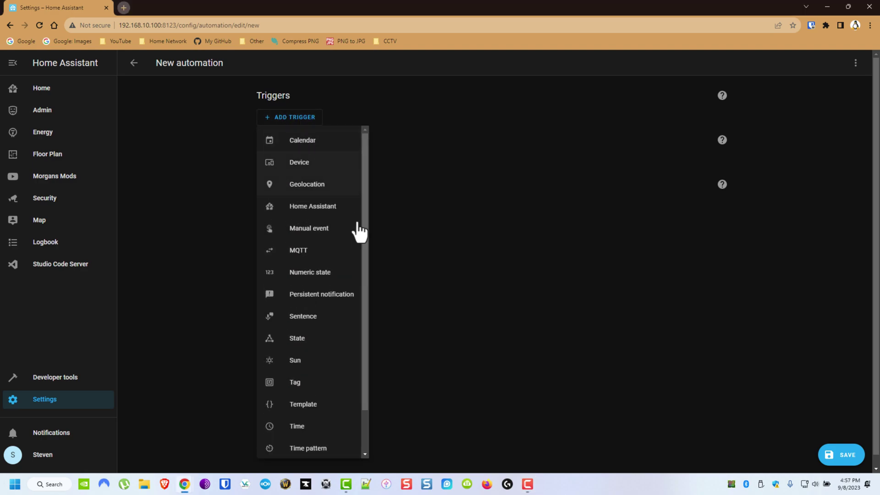
click(315, 342)
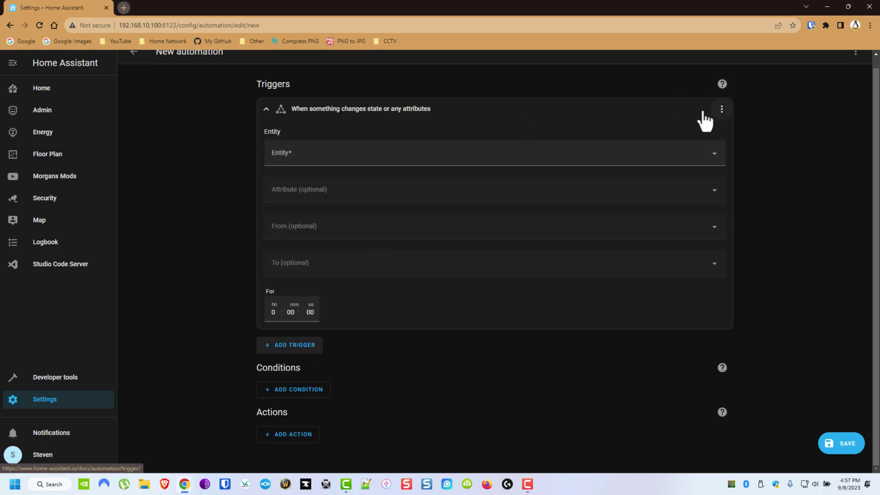
click(516, 153)
text(fan.)
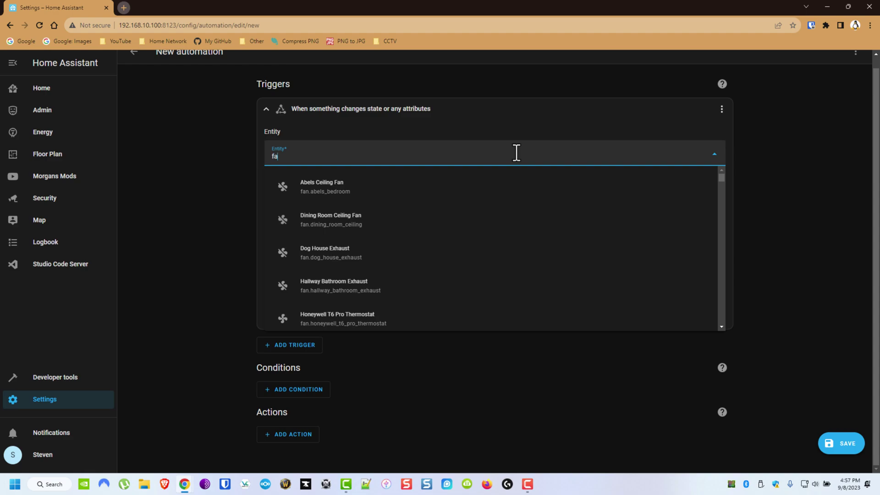
click(447, 285)
text(fan)
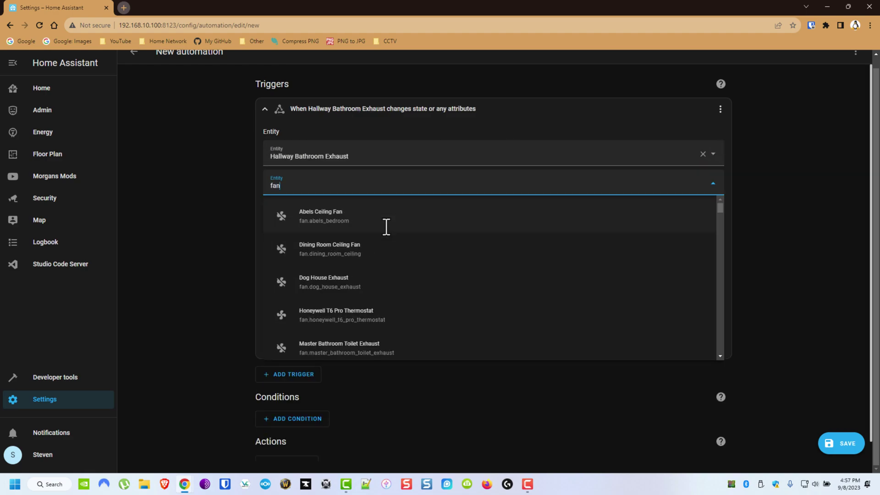
scroll(403, 266, down, 2)
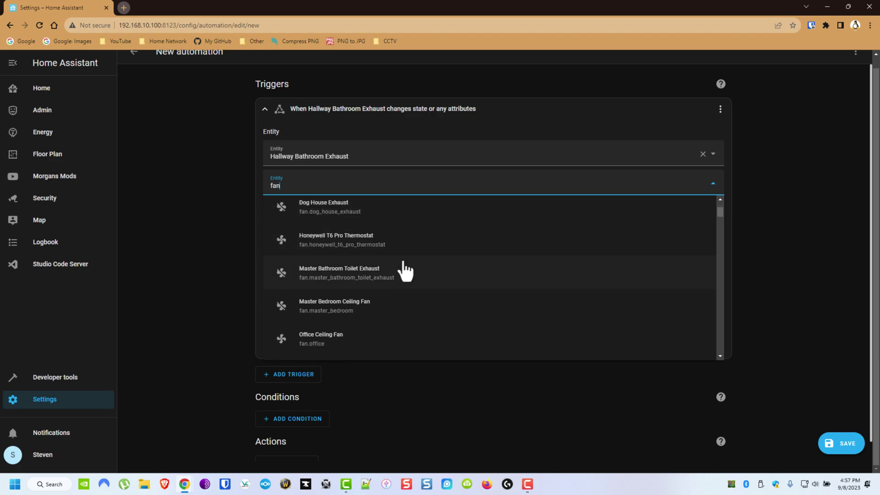
click(395, 263)
click(321, 320)
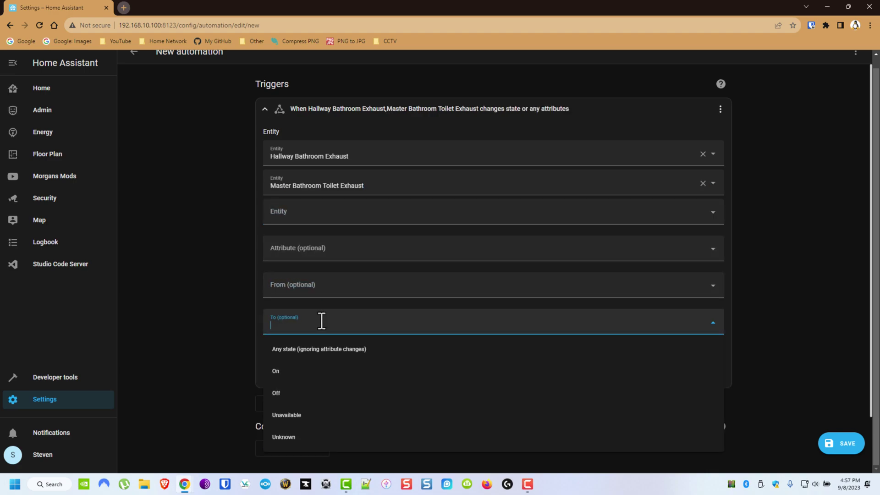
key(Caps_Lock)
text(On)
click(313, 348)
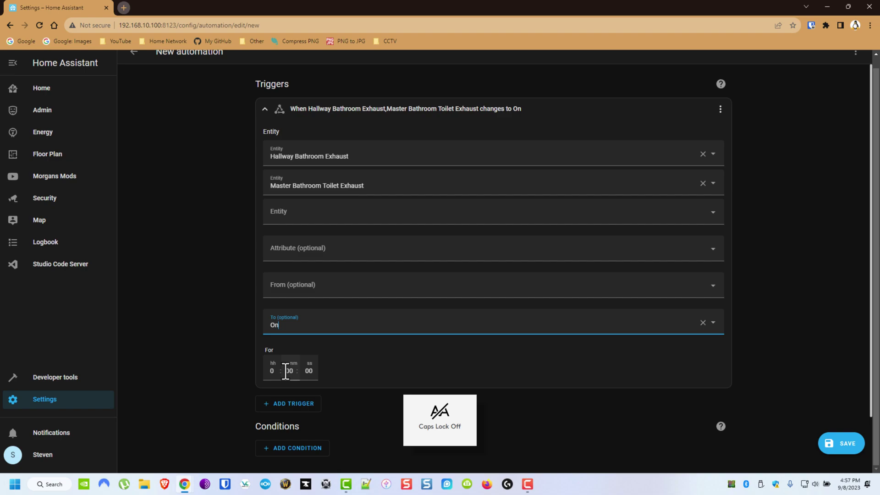
click(289, 370)
text(40)
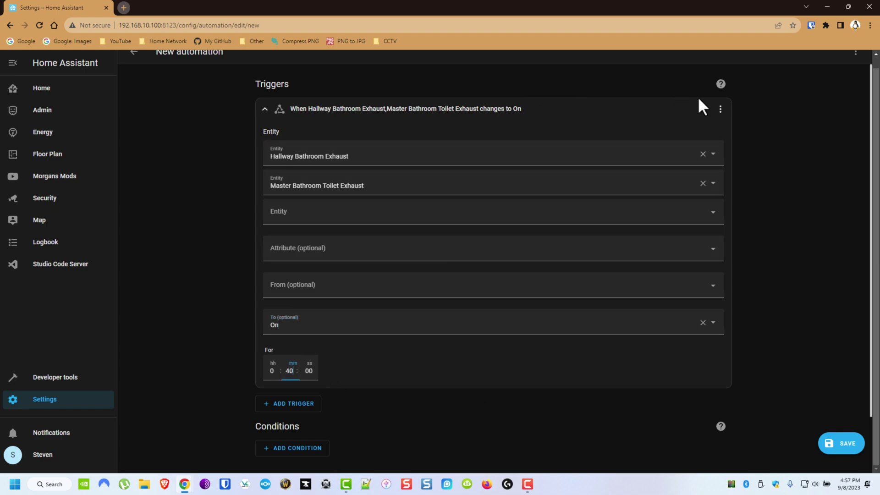
Give the trigger the ID ExhaustFan_ON and rename it ExhaustFan_ON
click(721, 110)
click(756, 184)
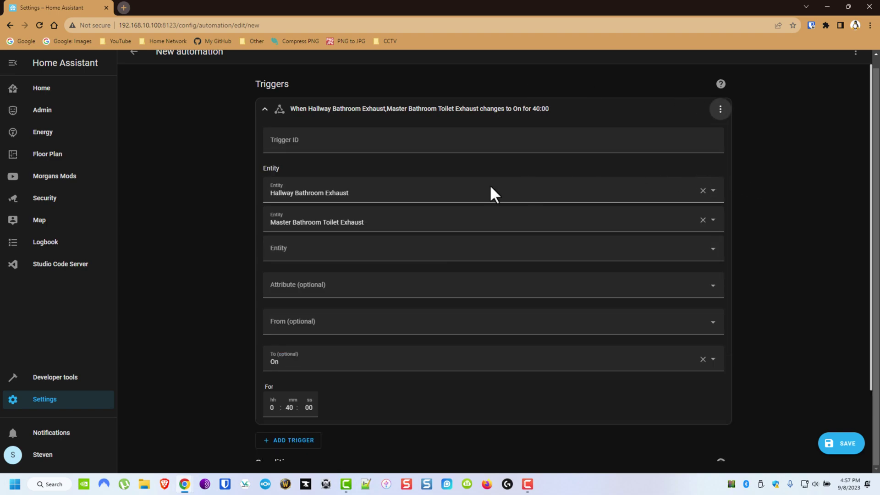
click(337, 144)
text(E)
key(Caps_Lock)
text(xhau)
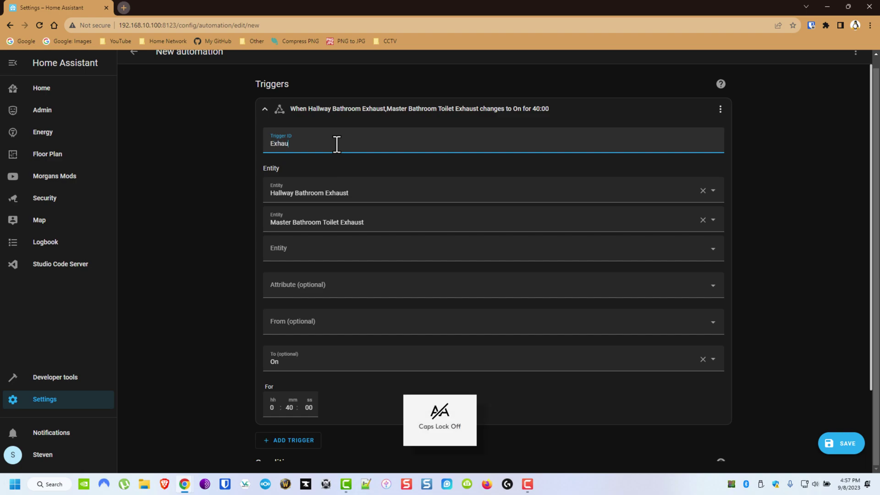
text(stFan_On)
key(ctrl+a)
click(339, 147)
key(Caps_Lock)
text(N)
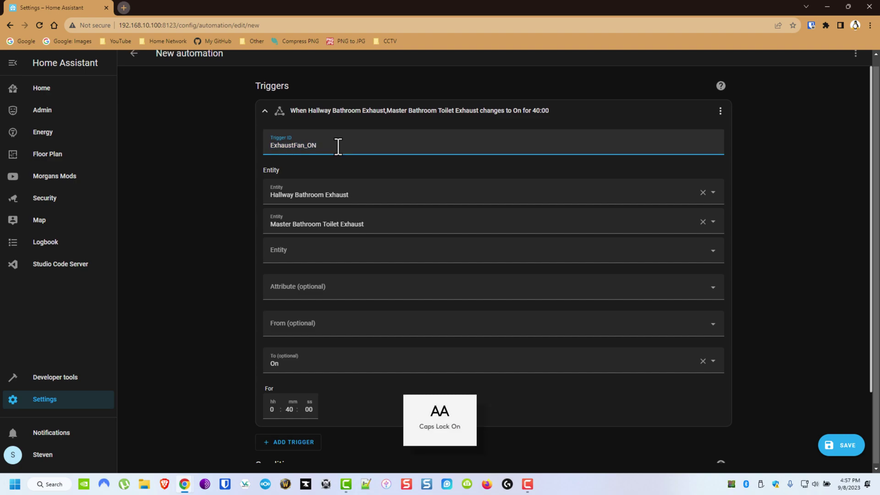
scroll(338, 147, up, 1)
key(ctrl+a)
key(ctrl+c)
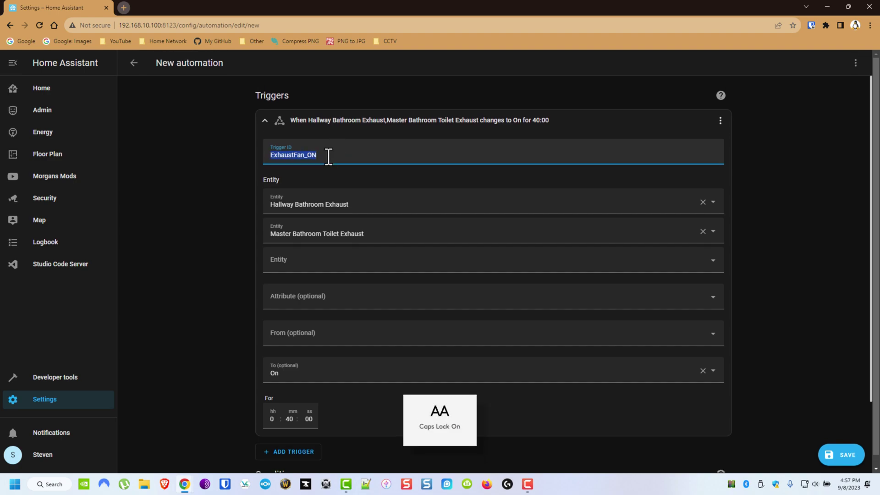
click(720, 121)
click(765, 146)
key(ctrl+v)
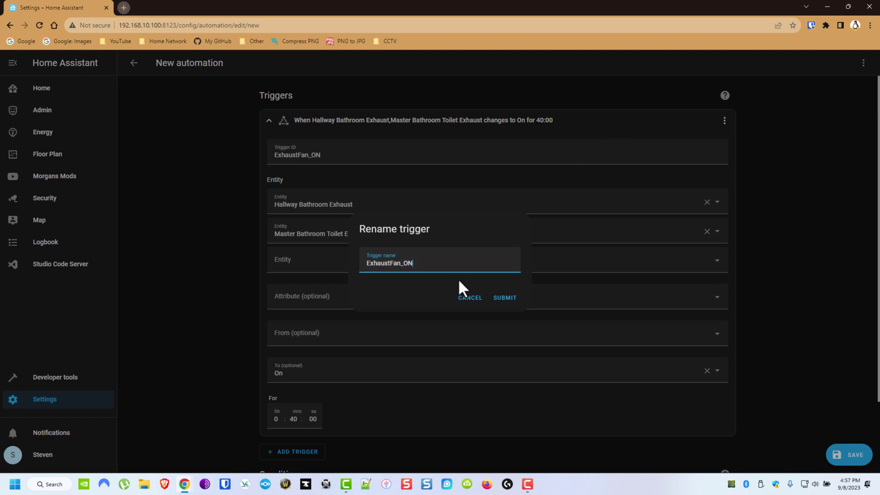
click(505, 299)
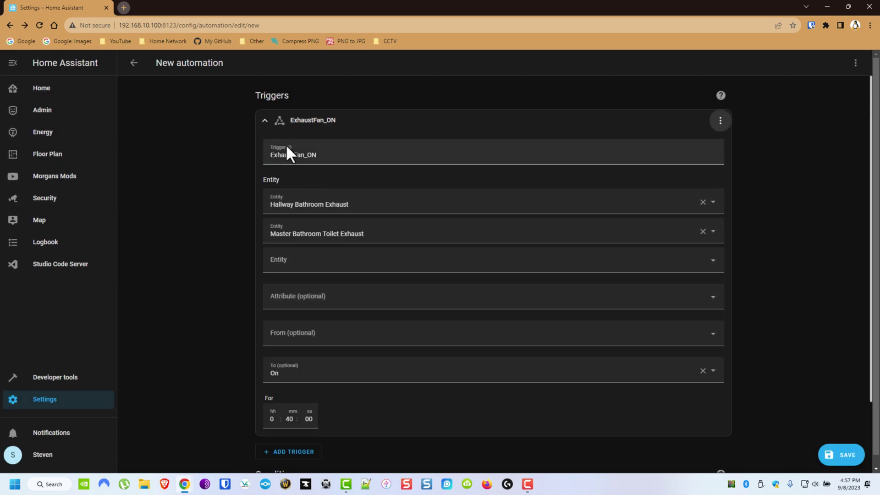
Add a second State trigger for Master Bathroom Toilet Light and Hallway Bathroom Vanity Light
click(266, 122)
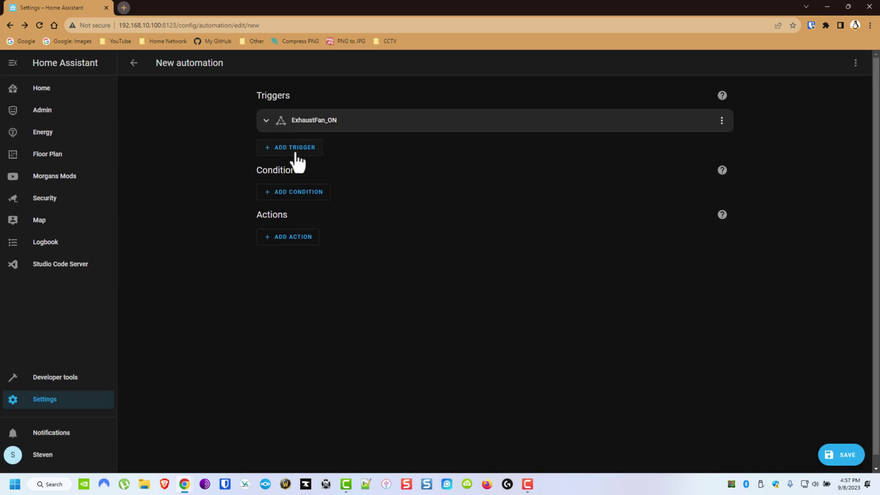
click(295, 149)
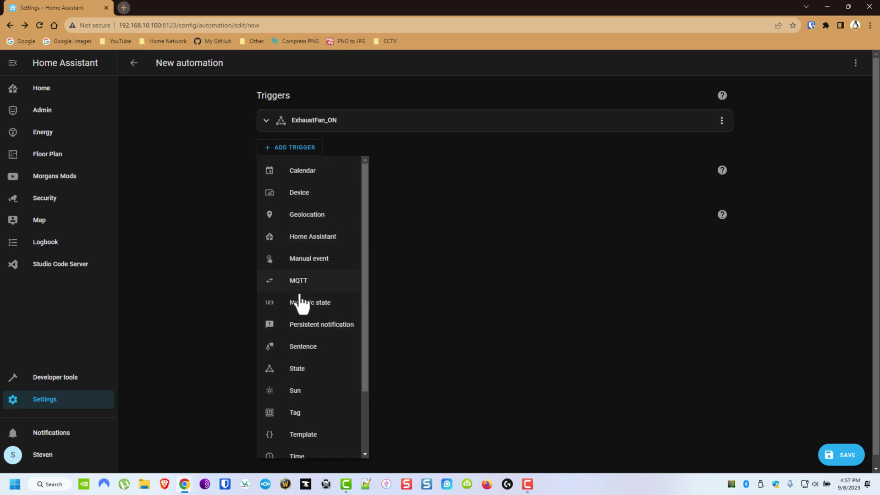
click(294, 369)
click(348, 189)
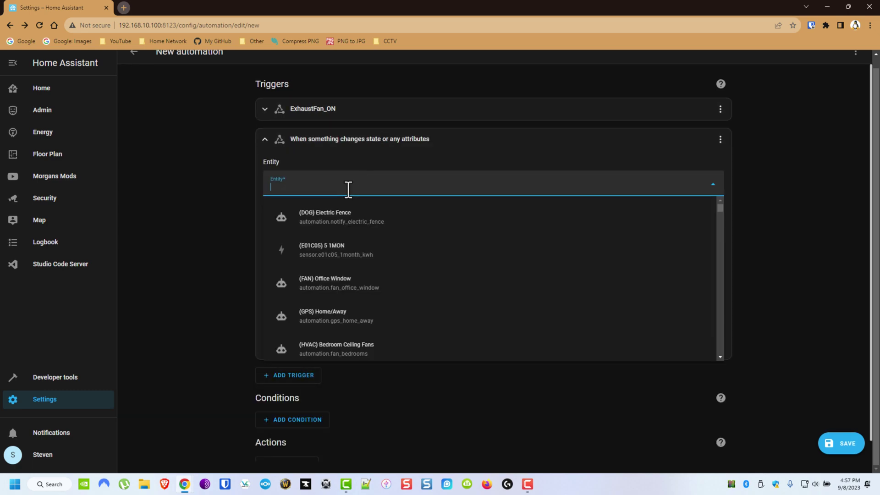
text(BATHRO)
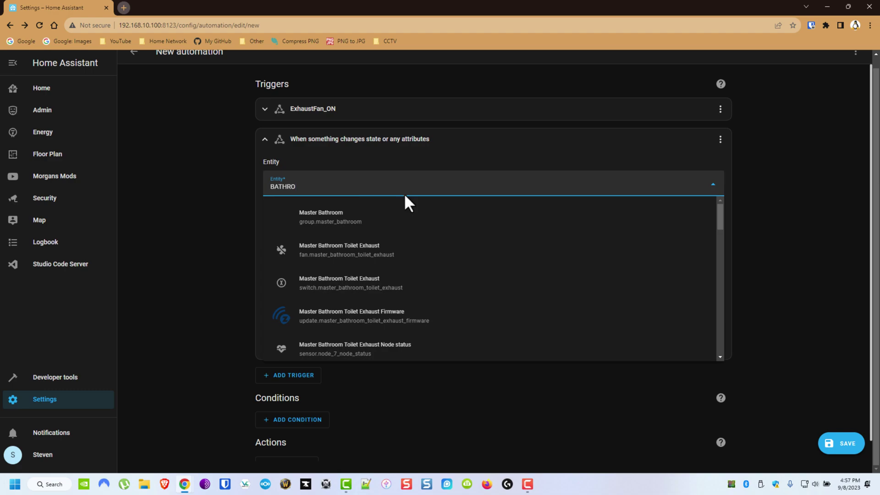
scroll(414, 265, down, 5)
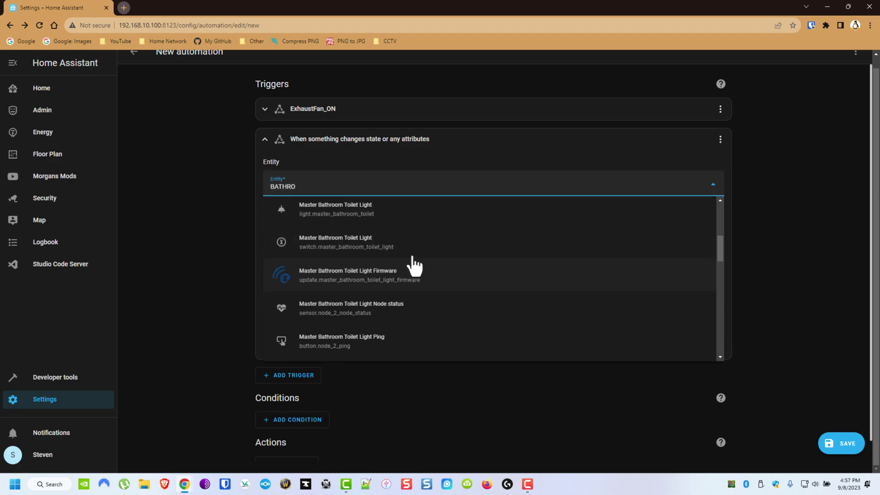
click(362, 220)
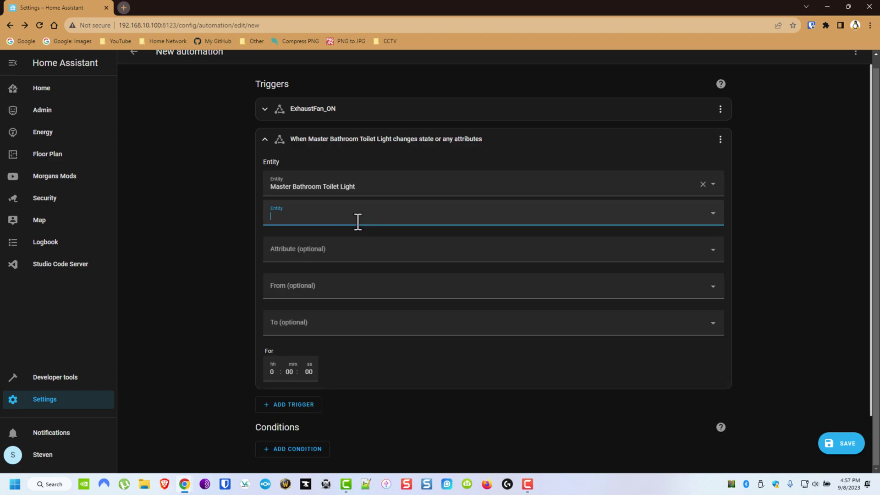
text(HALLWA)
scroll(398, 298, down, 1)
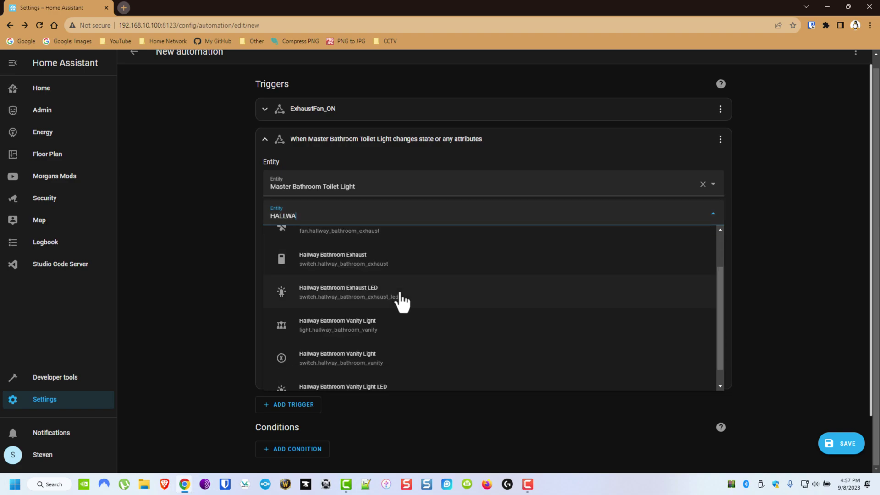
scroll(403, 301, down, 1)
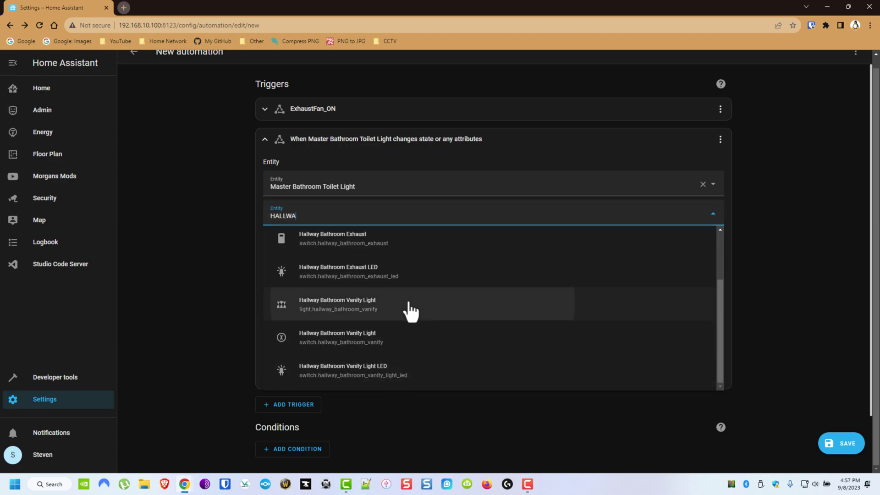
click(411, 312)
Set the lighting trigger to fire when the lights stay On for 30 minutes
click(351, 353)
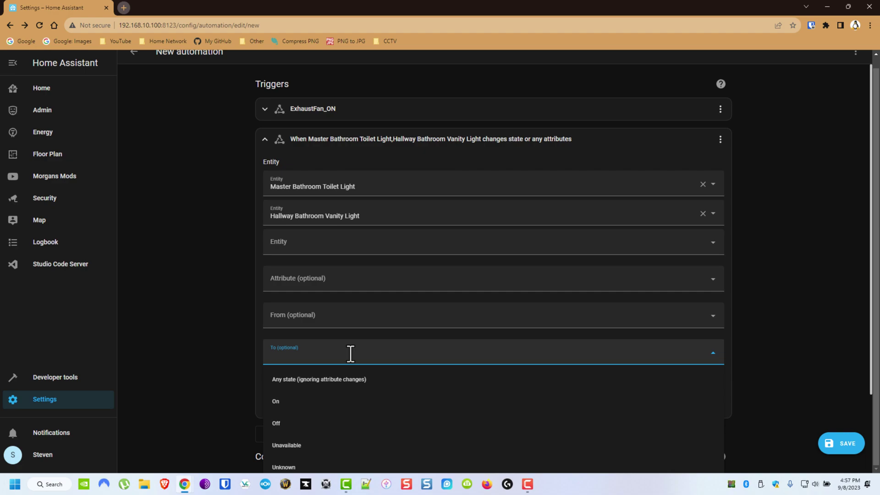
click(323, 401)
click(292, 402)
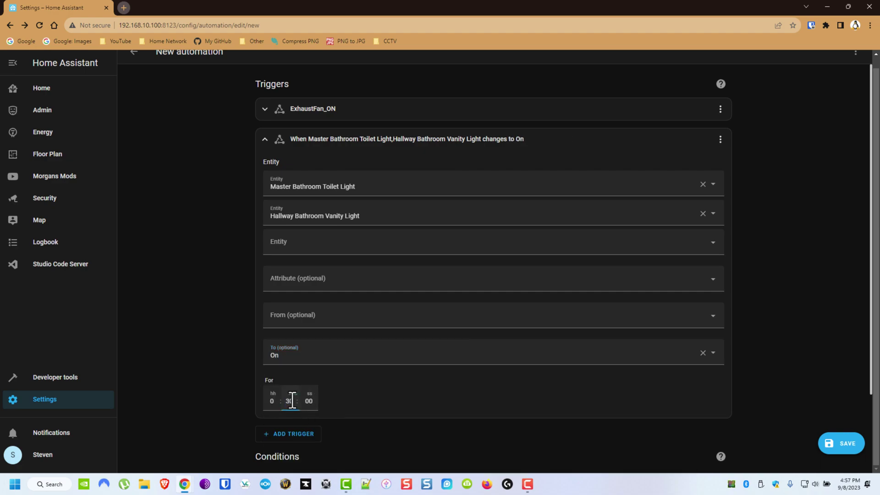
scroll(375, 404, down, 2)
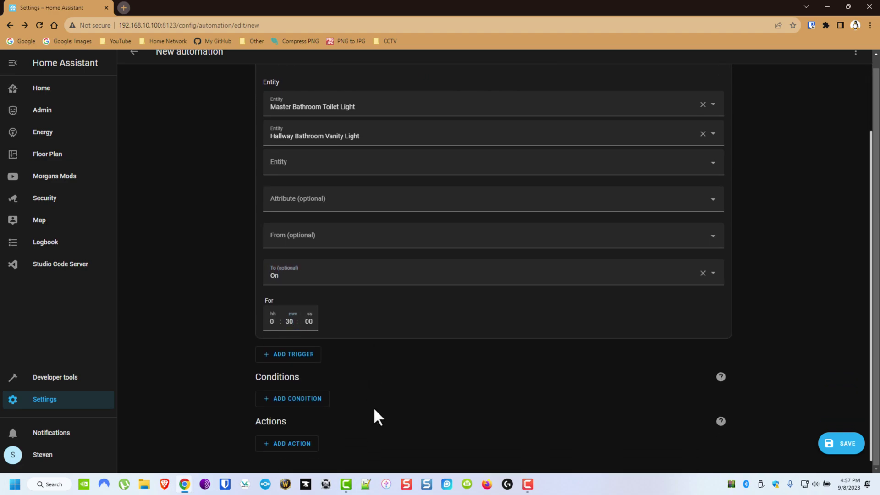
scroll(397, 359, up, 2)
Give the lighting trigger the ID Lighting_ON and rename it Lighting_ON
click(721, 146)
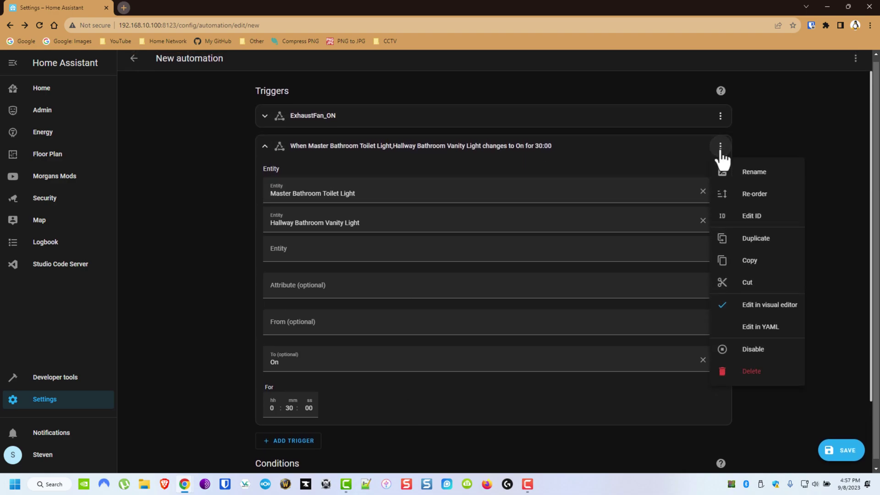
click(758, 217)
click(387, 182)
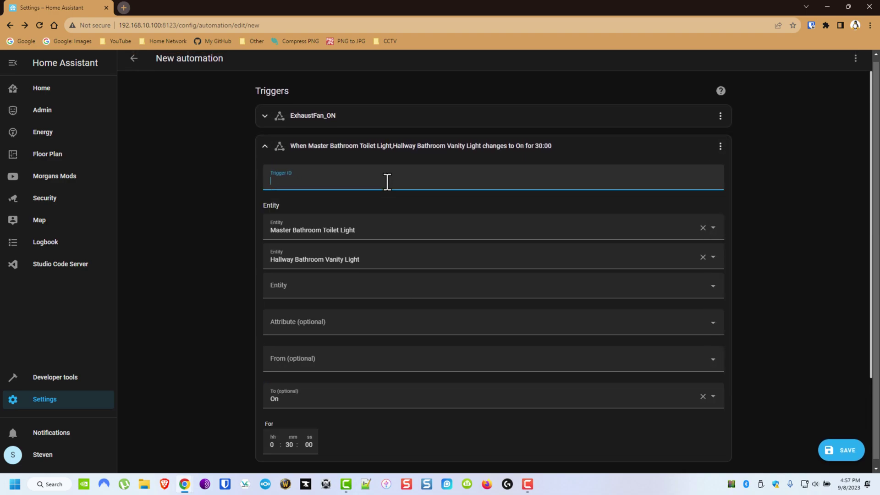
key(Caps_Lock)
text(lIGH)
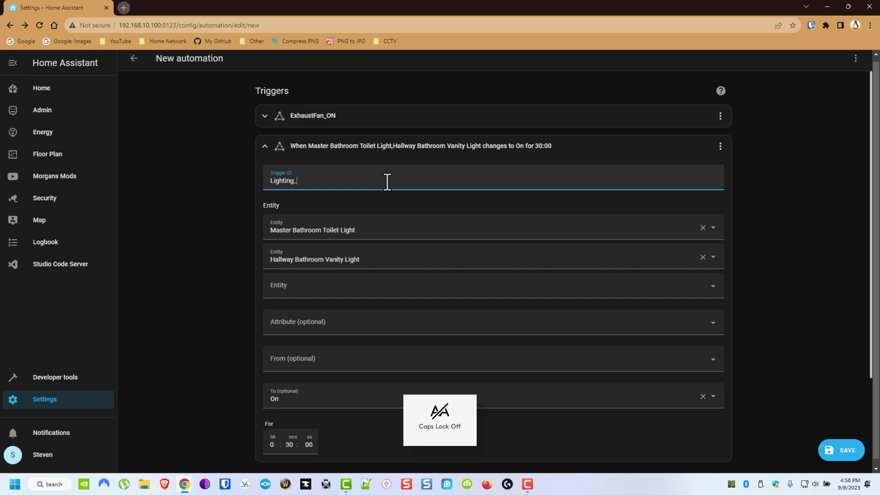
key(ctrl+a)
key(ctrl+c)
click(720, 146)
click(743, 171)
click(452, 271)
key(ctrl+v)
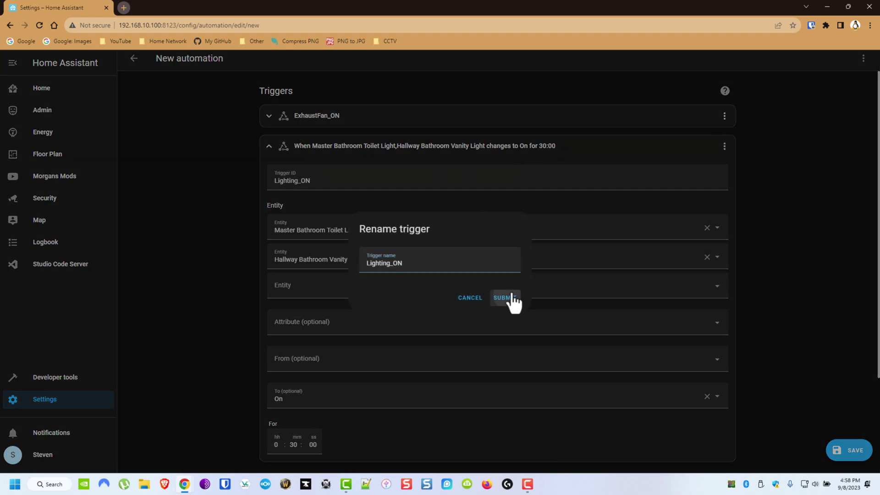
click(512, 297)
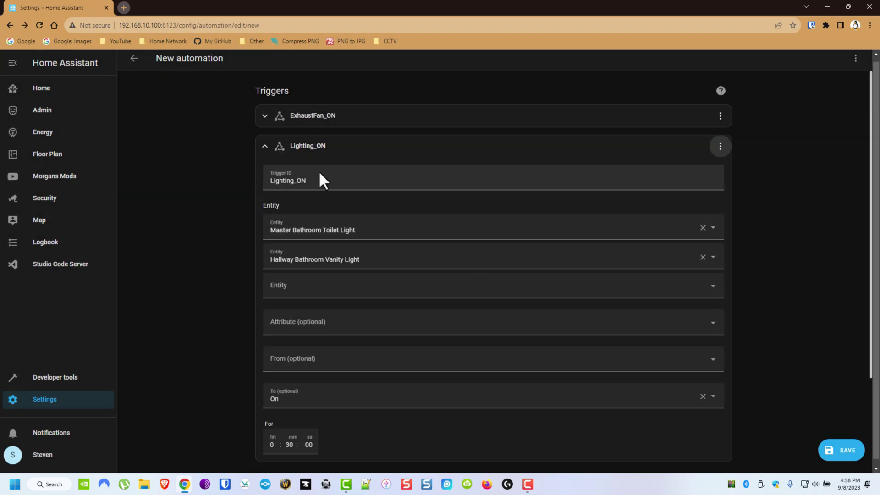
click(265, 147)
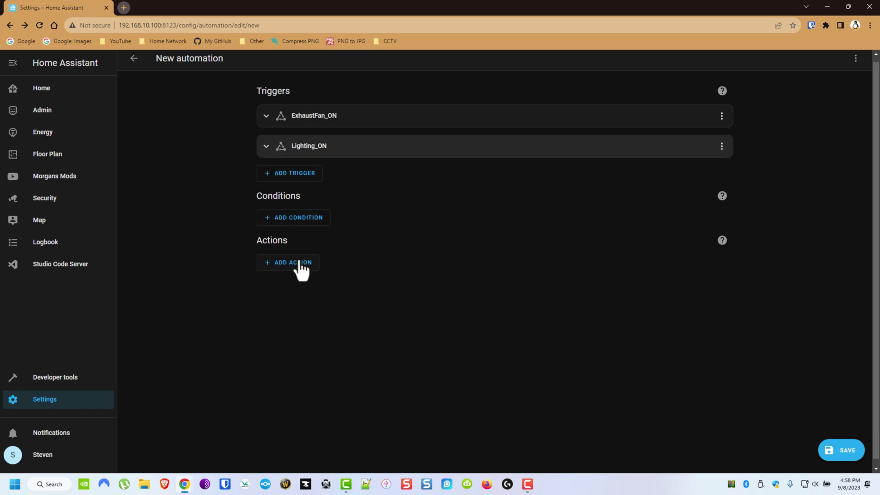
Add a Choose action whose Option 1 runs when triggered by ExhaustFan_ON
click(298, 263)
scroll(315, 197, down, 3)
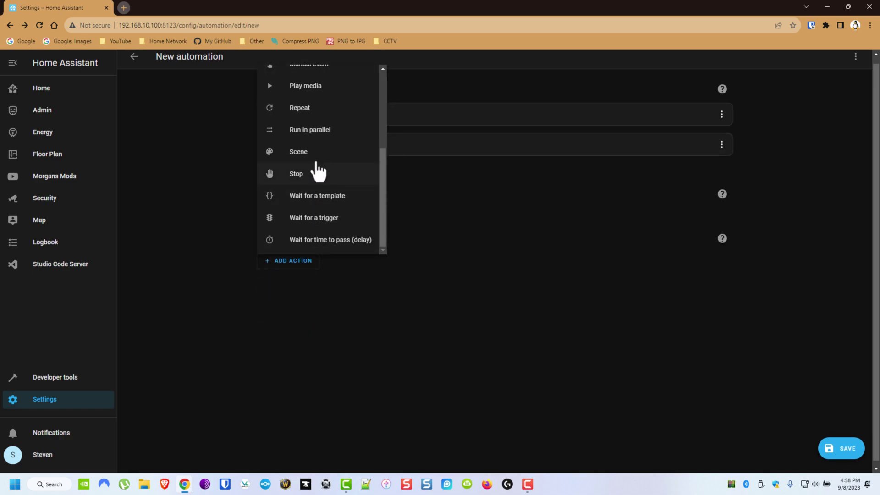
scroll(318, 172, up, 5)
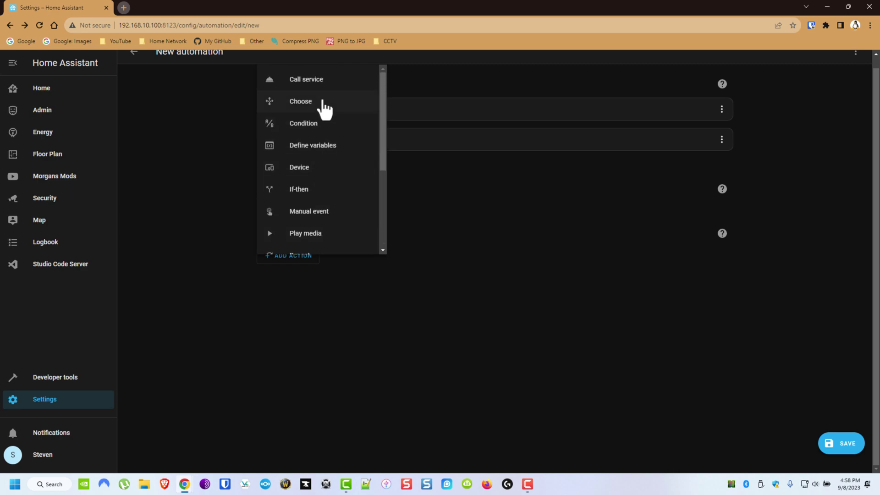
click(323, 101)
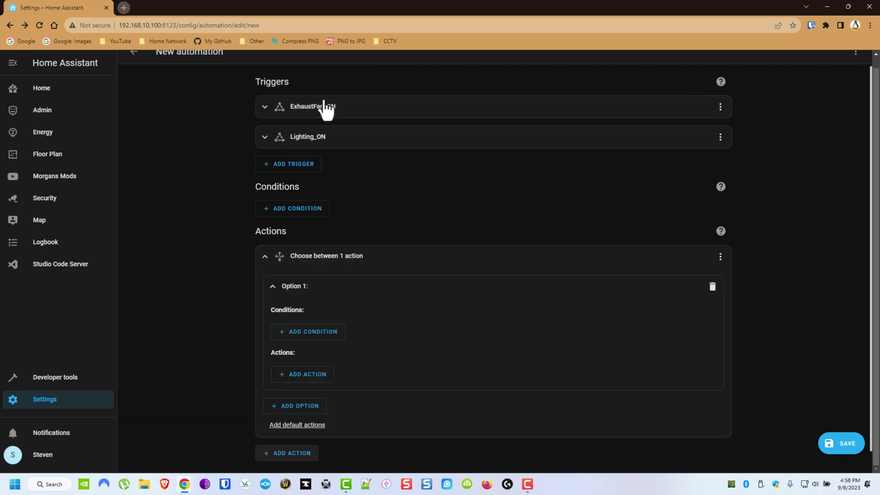
click(312, 334)
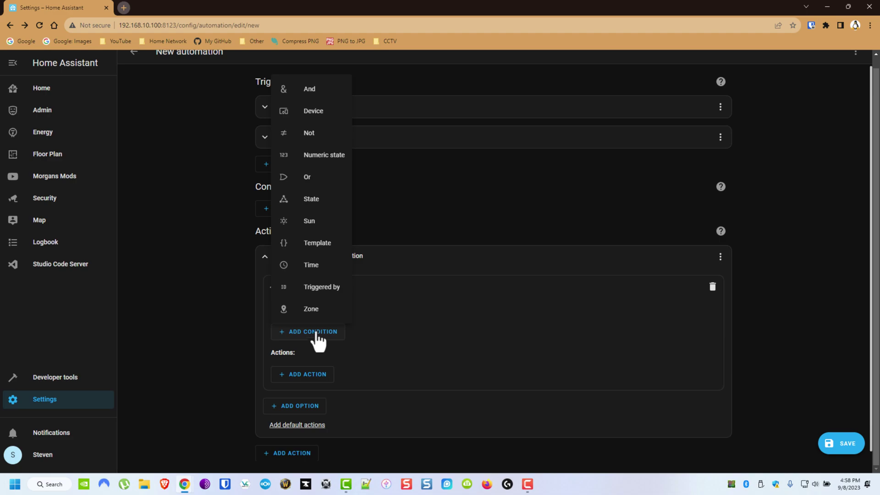
click(327, 289)
click(318, 332)
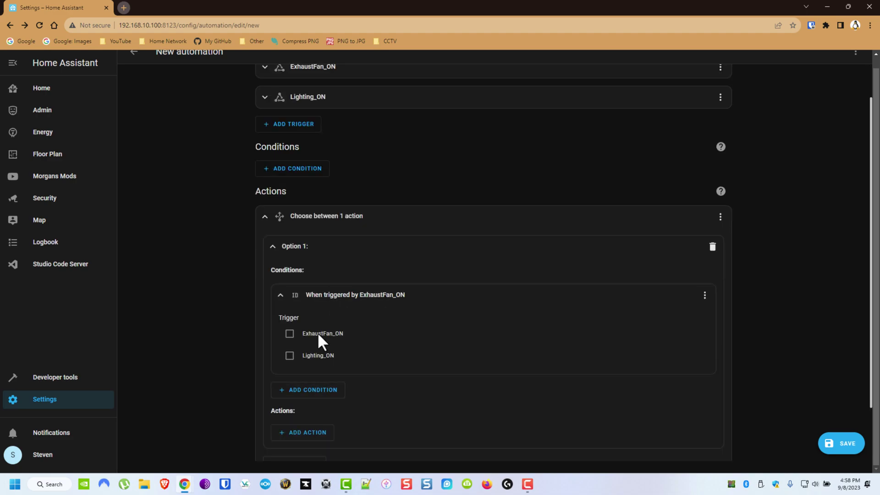
click(281, 296)
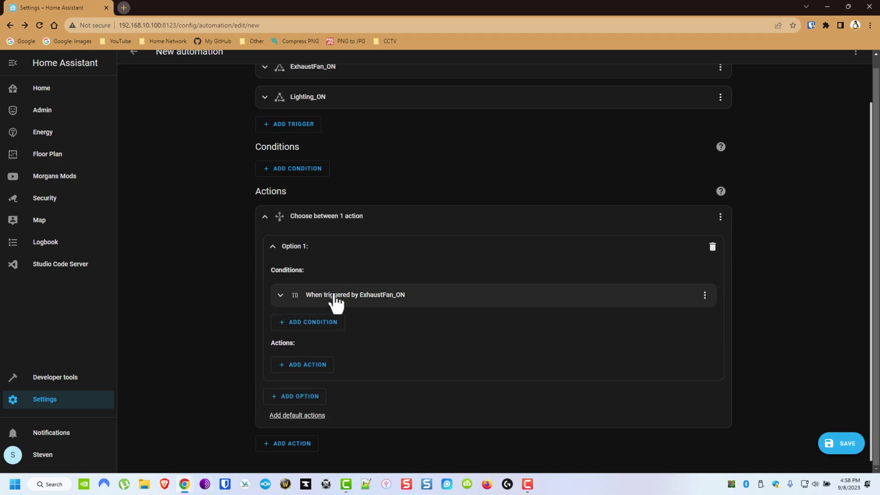
Add a Fan: Turn off service call to Option 1
click(298, 365)
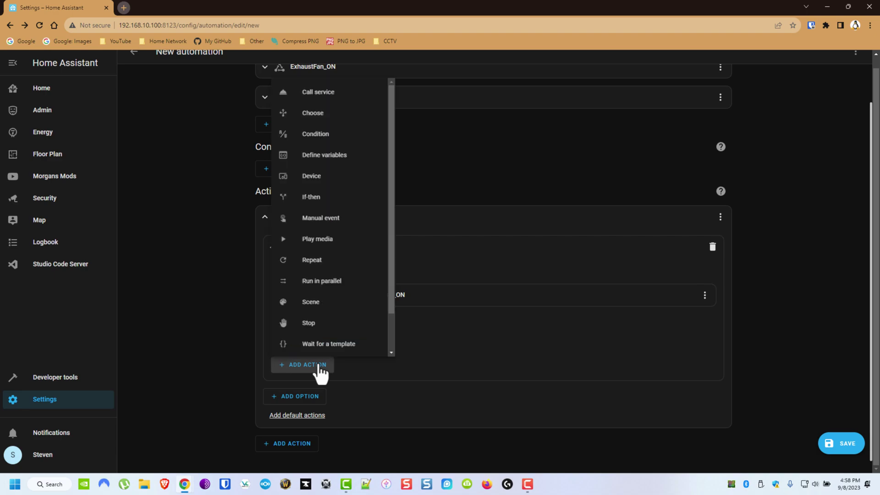
click(323, 92)
click(343, 367)
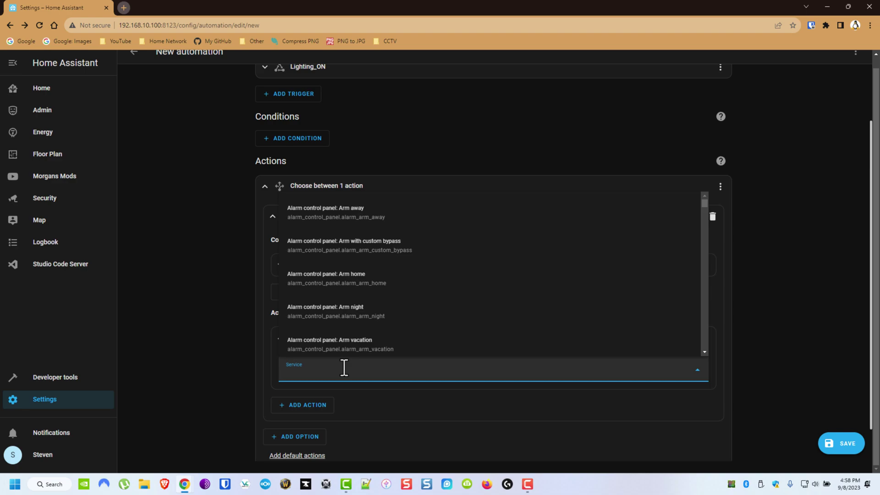
text(FA)
scroll(362, 335, down, 3)
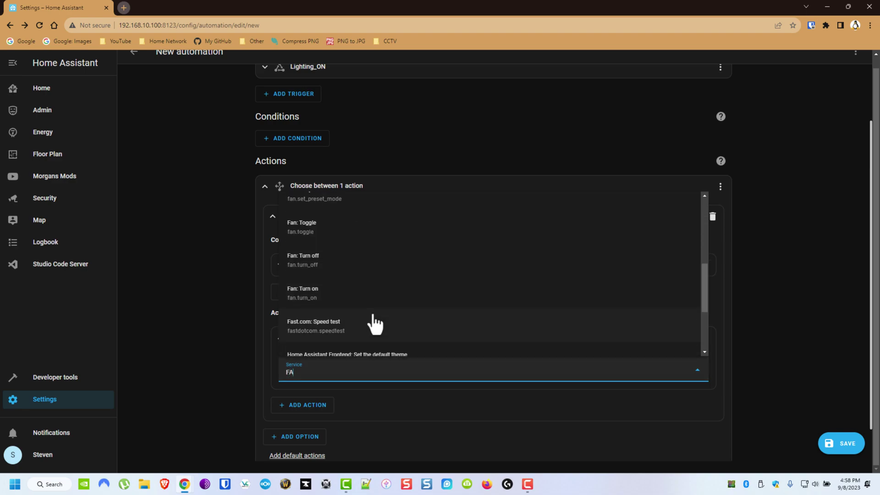
click(336, 256)
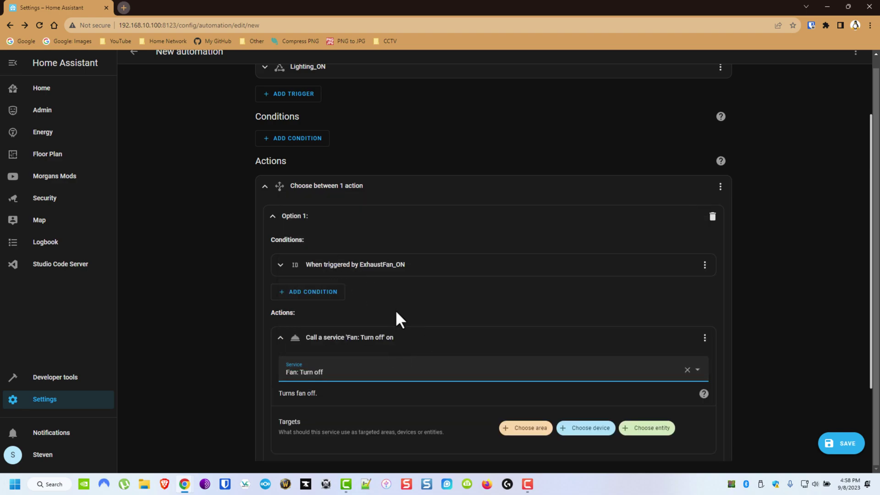
In YAML, target the fan action at entity_id "{{trigger.entity_id}}"
click(705, 338)
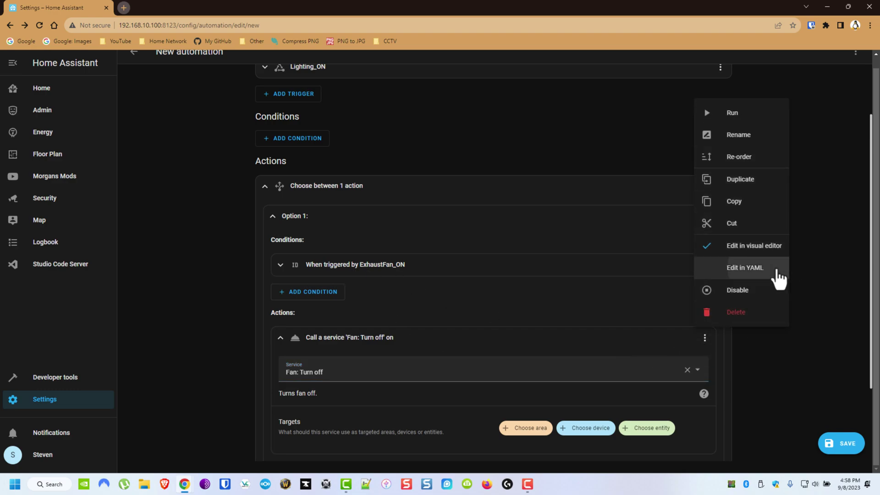
click(775, 271)
drag(339, 380, 293, 381)
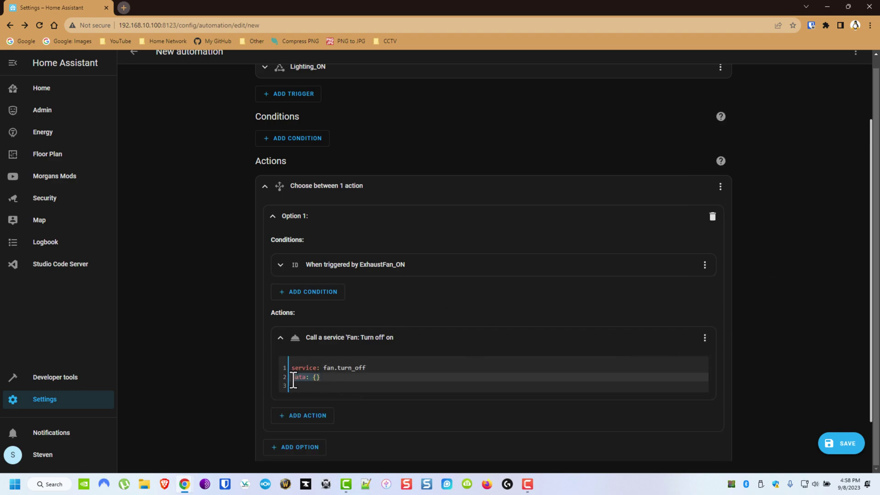
text(TAR)
key(BackSpace)
key(BackSpace)
key(BackSpace)
key(Caps_Lock)
text(rget:)
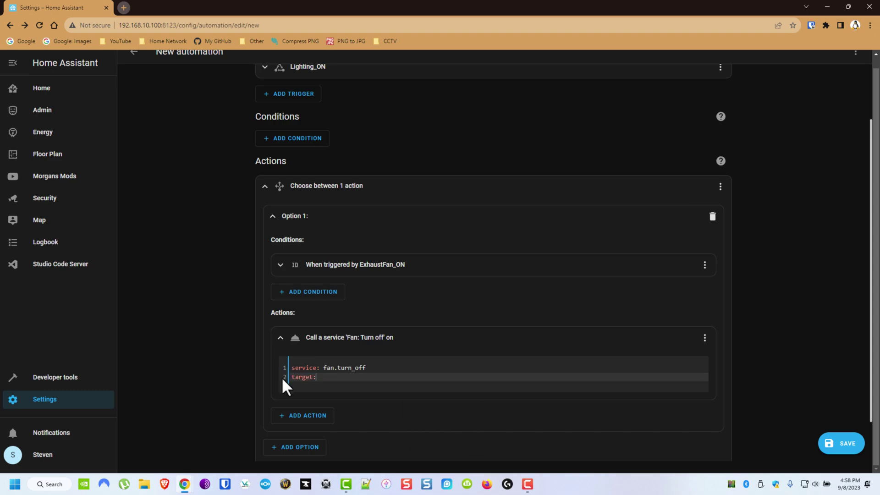
key(Return)
text(entit)
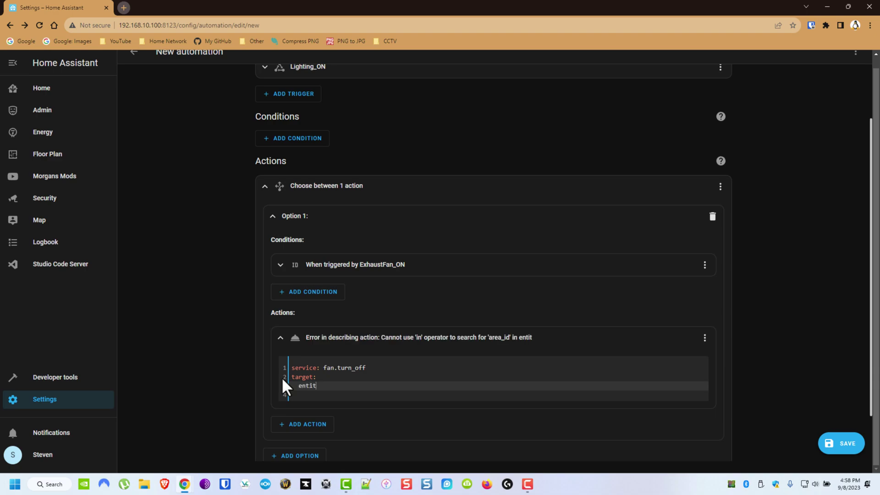
text(y_id:)
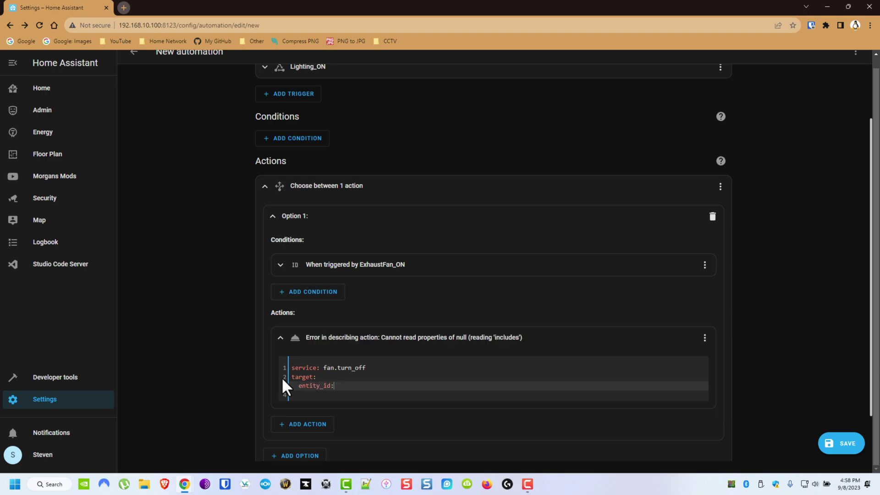
text( "{{trigger.entity_id}}")
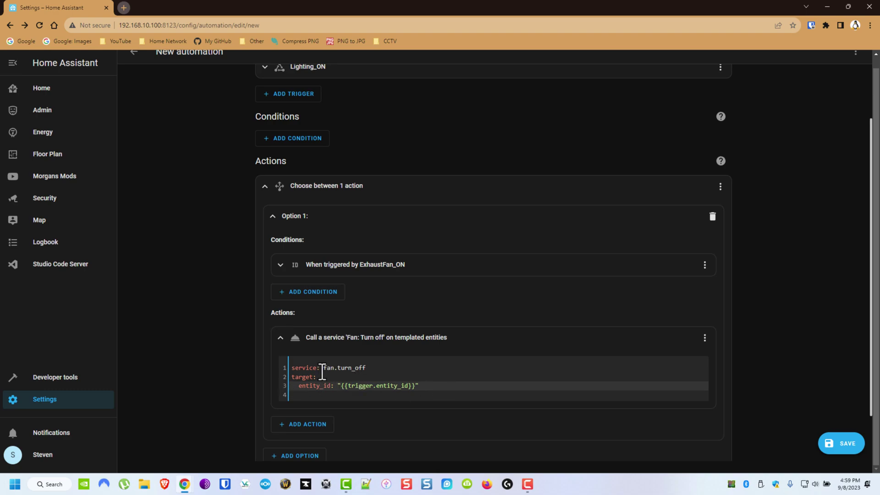
Rename the fan action to 'Turn Off Appropriate Exhaust Fan'
click(706, 337)
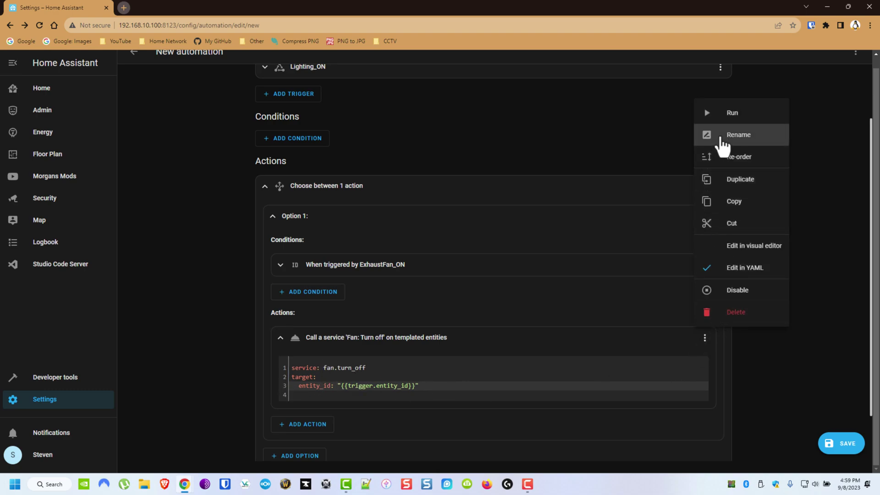
click(720, 134)
key(Caps_Lock)
text(Turn Off Appro)
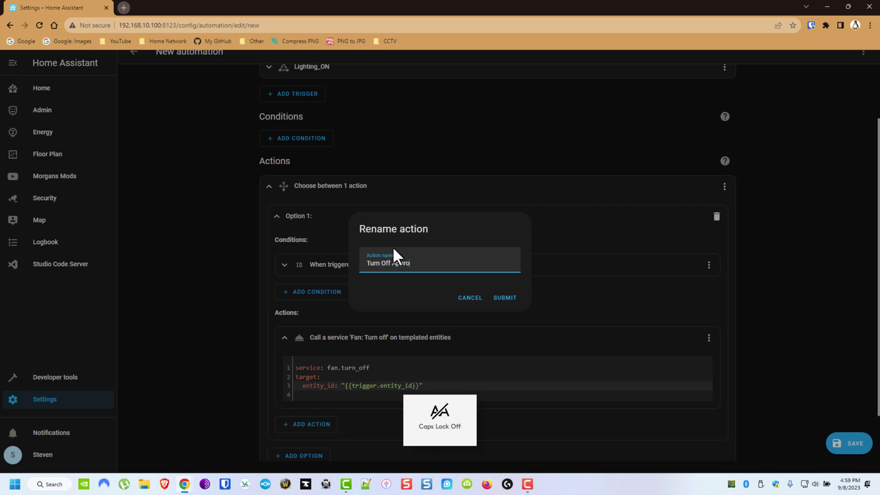
text(priate E)
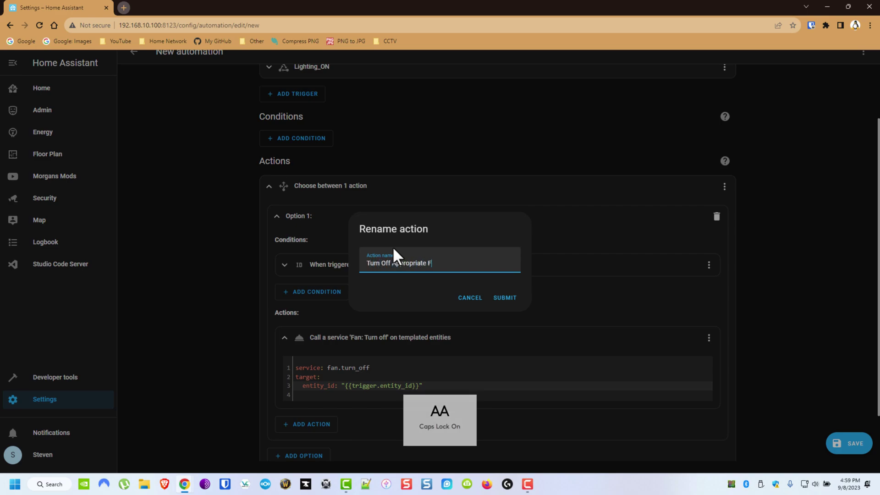
text(xhaust Fan)
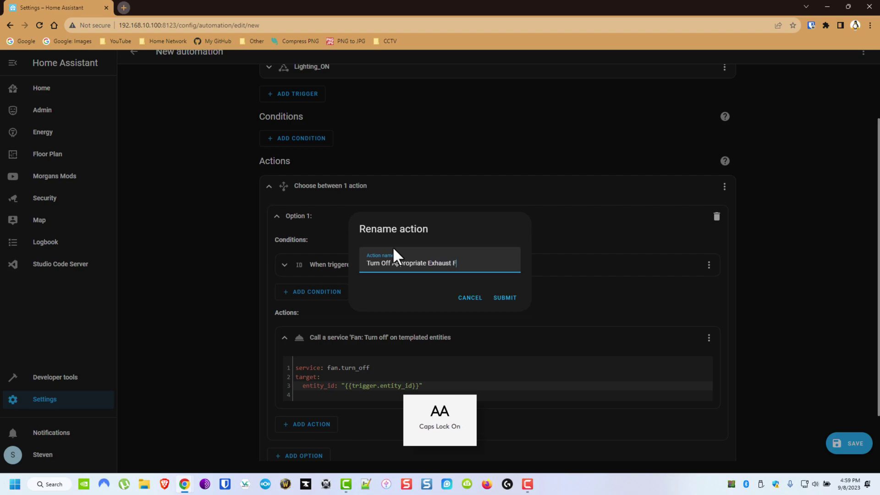
click(504, 297)
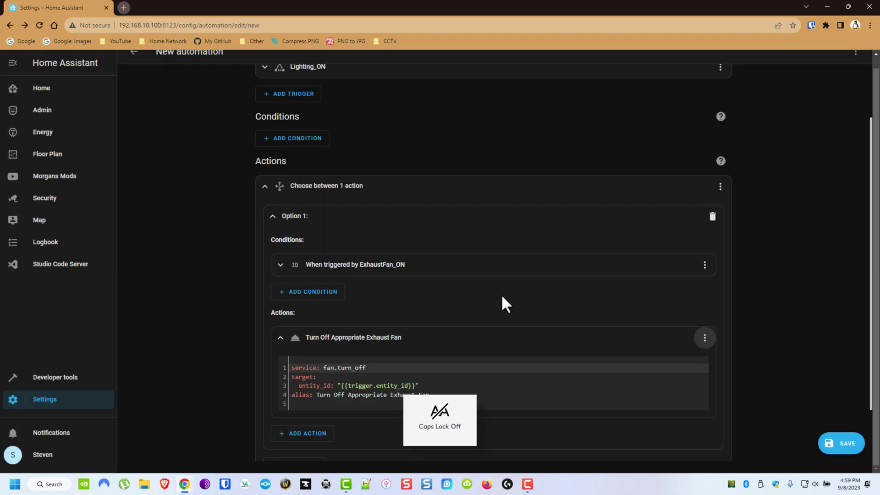
Add Option 2 to the Choose action, triggered by Lighting_ON
click(301, 339)
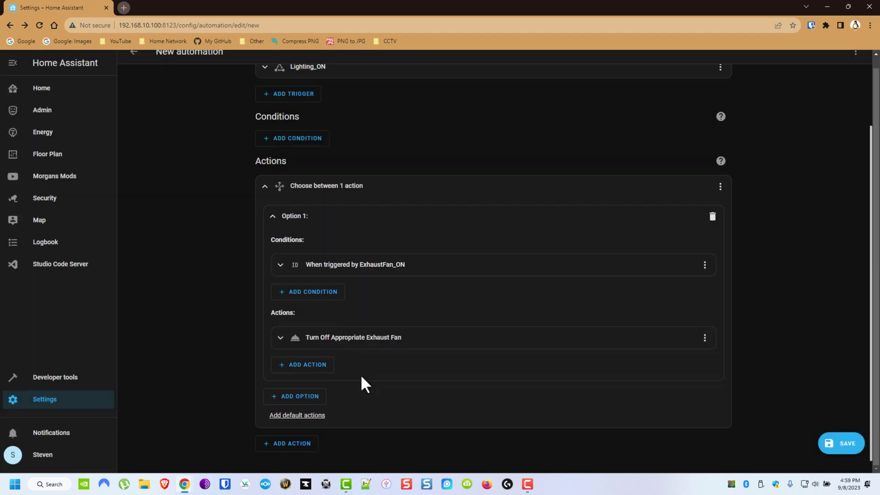
click(307, 395)
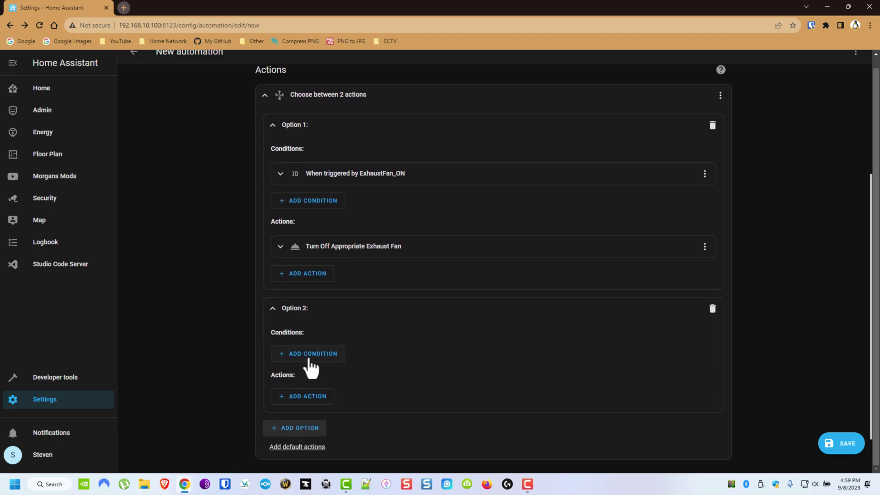
click(310, 361)
click(314, 310)
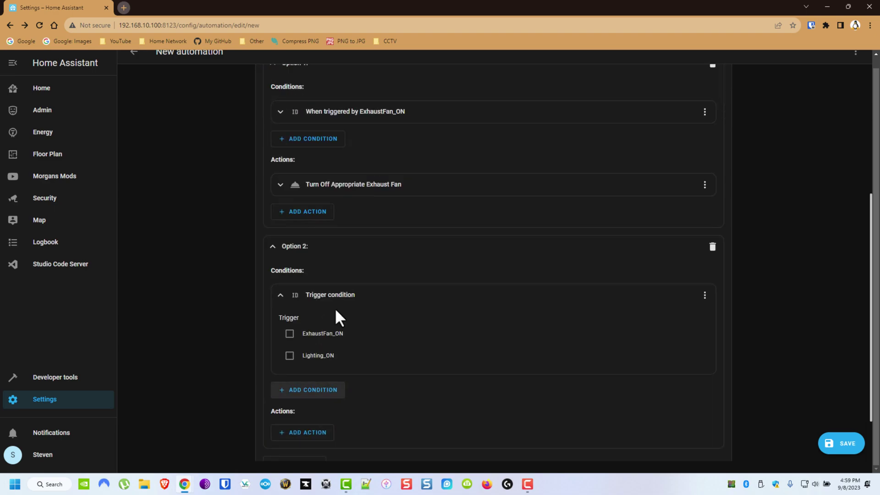
click(313, 356)
click(281, 301)
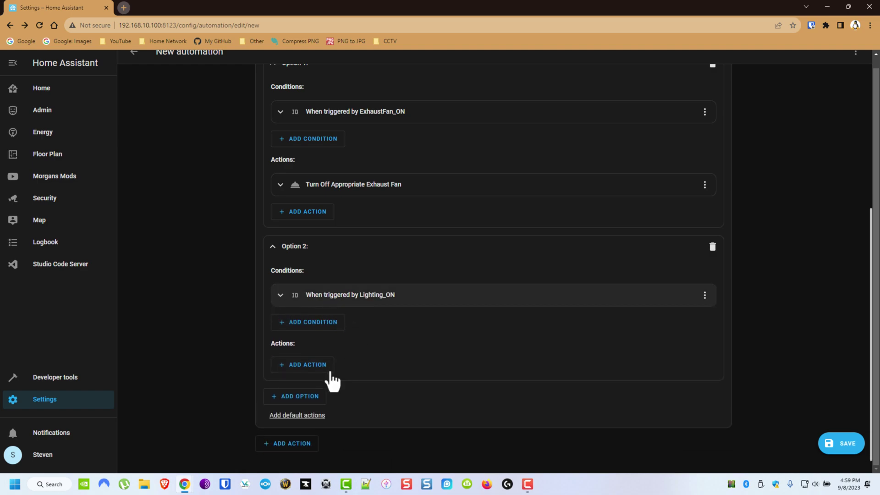
Add a Light: Turn off service call to Option 2
click(308, 369)
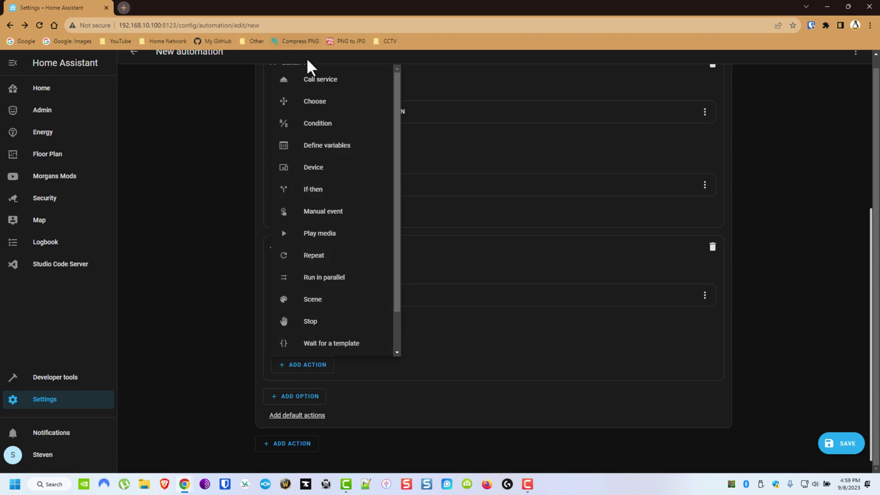
click(311, 78)
click(330, 369)
text(light)
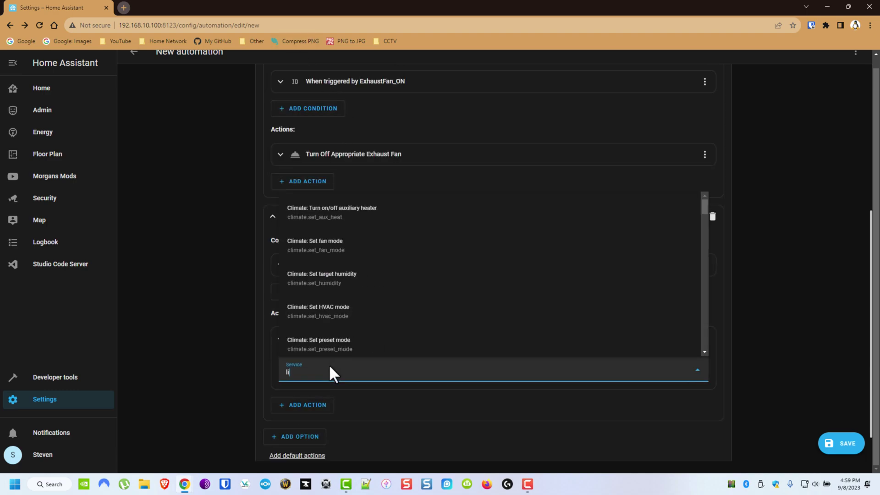
click(341, 309)
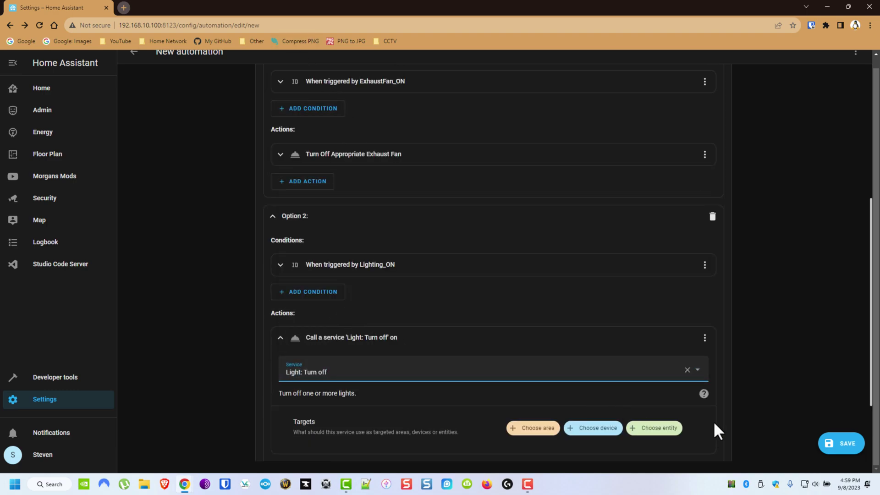
In YAML, target the light action at entity_id "{{trigger.entity_id}}"
click(705, 339)
click(749, 271)
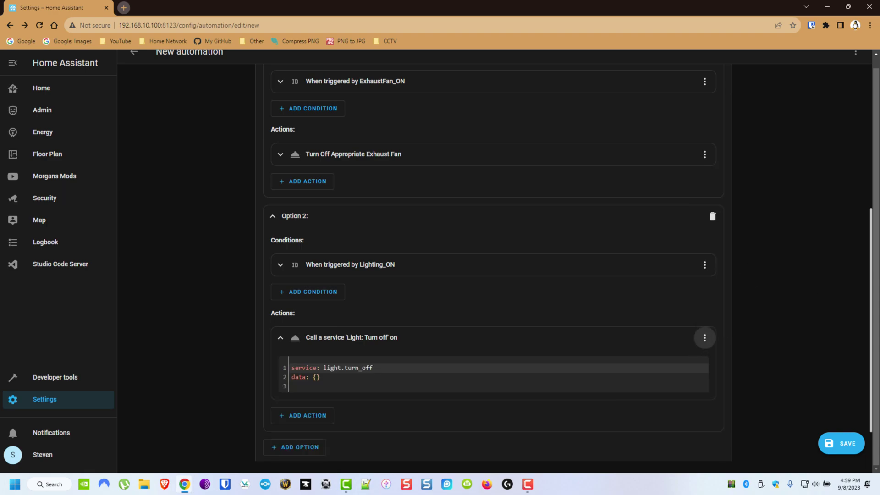
drag(387, 375, 286, 381)
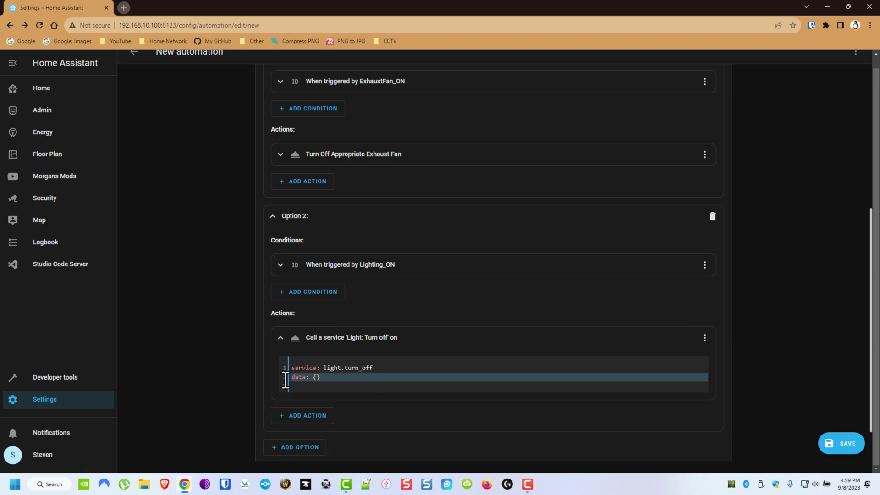
text(target)
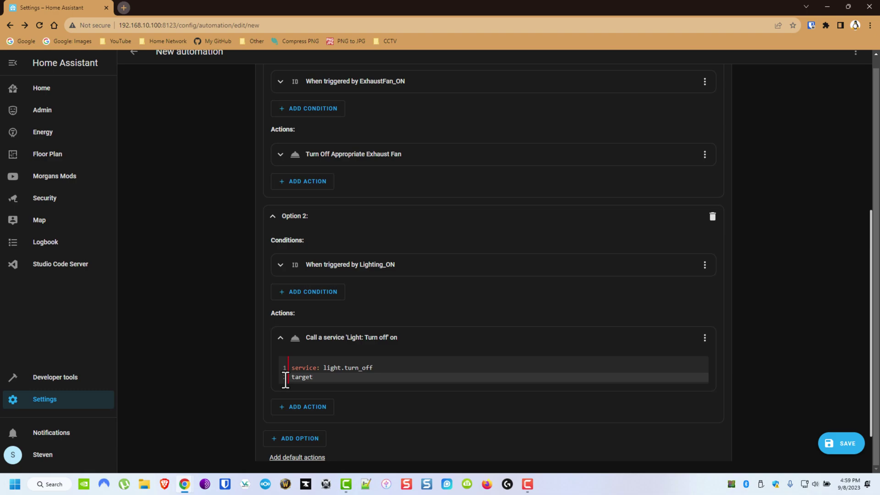
text(:)
key(Return)
text(entity_)
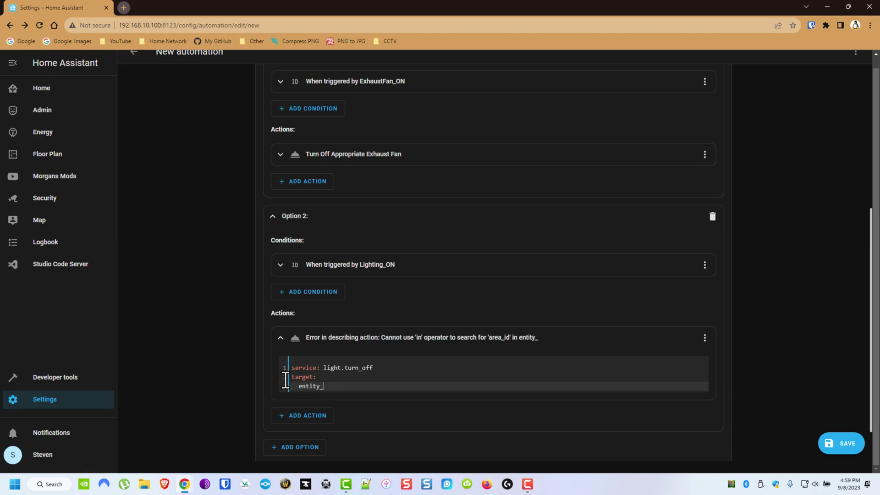
text(id: "{{trigger.entity_id)
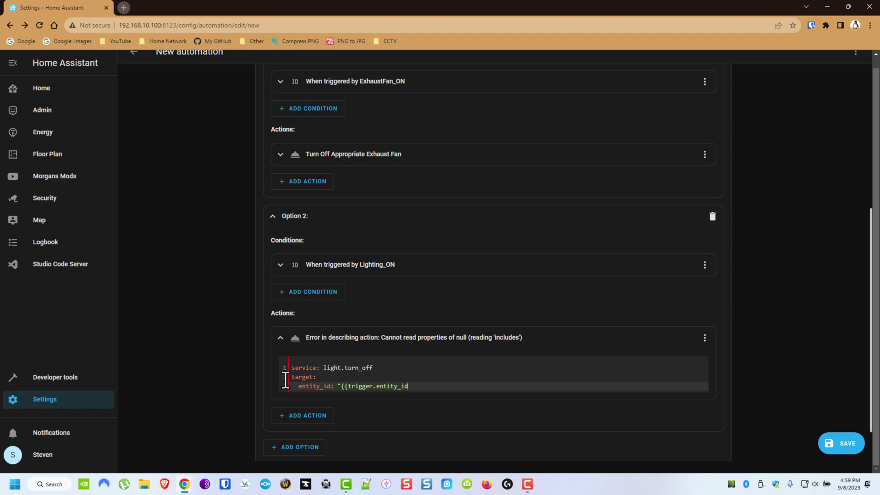
text(")
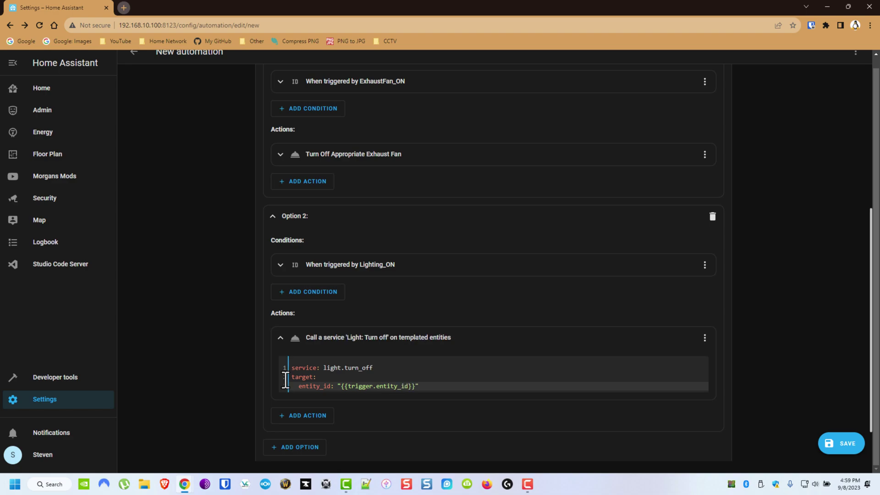
Rename the light action to 'Turn Off Appropriate Lighting'
click(705, 338)
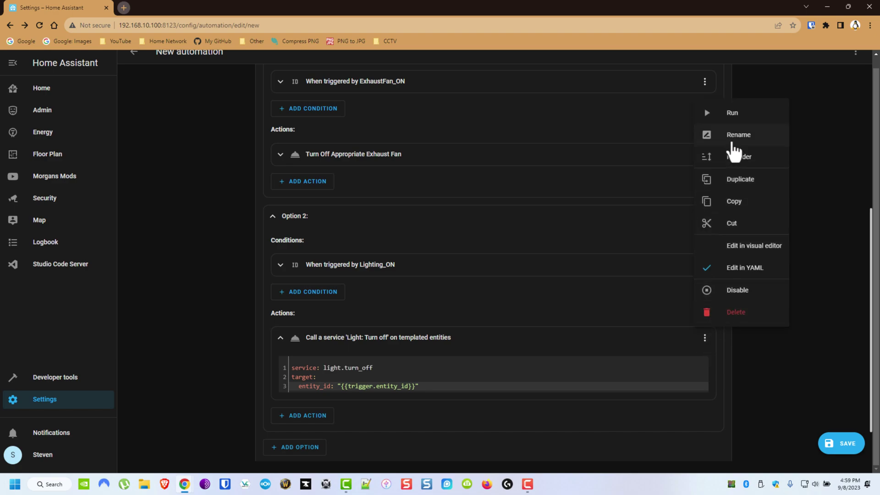
click(732, 144)
key(Caps_Lock)
text(Turn Of)
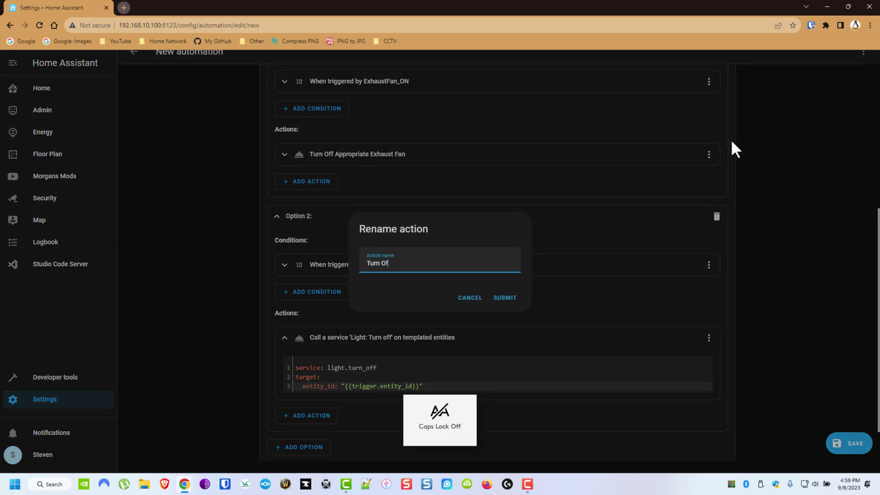
text(f Apopro)
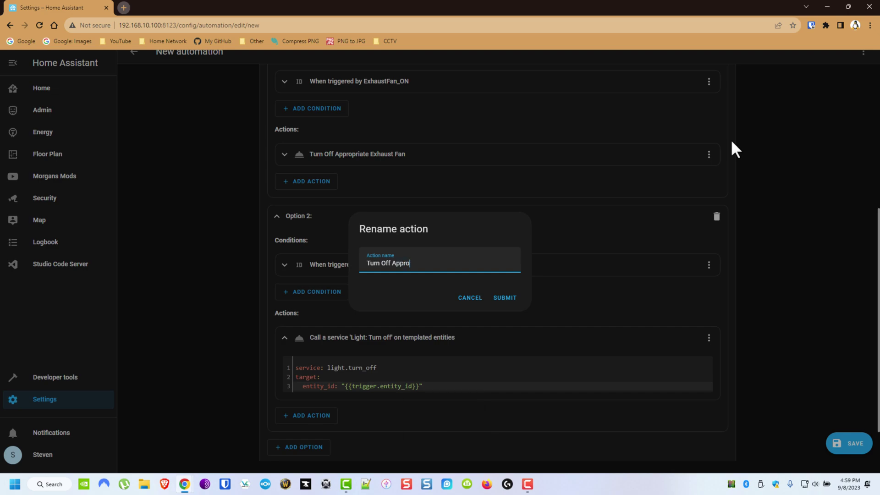
text(priate)
key(Caps_Lock)
text(L)
key(Caps_Lock)
text(igh)
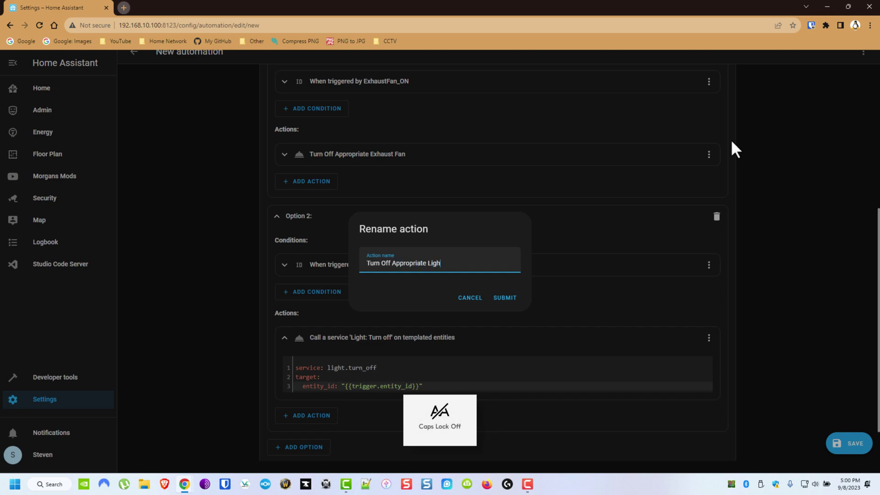
text(ting)
click(506, 298)
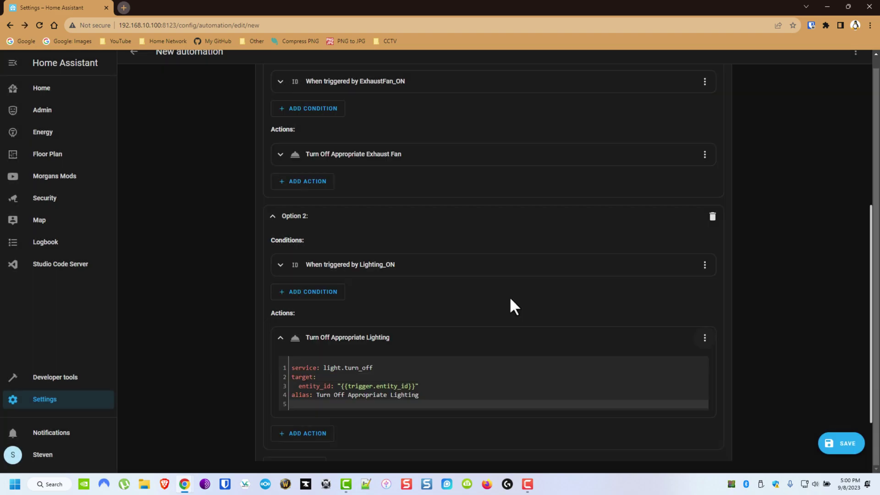
Save the automation with the name '(TIMER) Bathrooms'
click(841, 449)
key(ctrl+a)
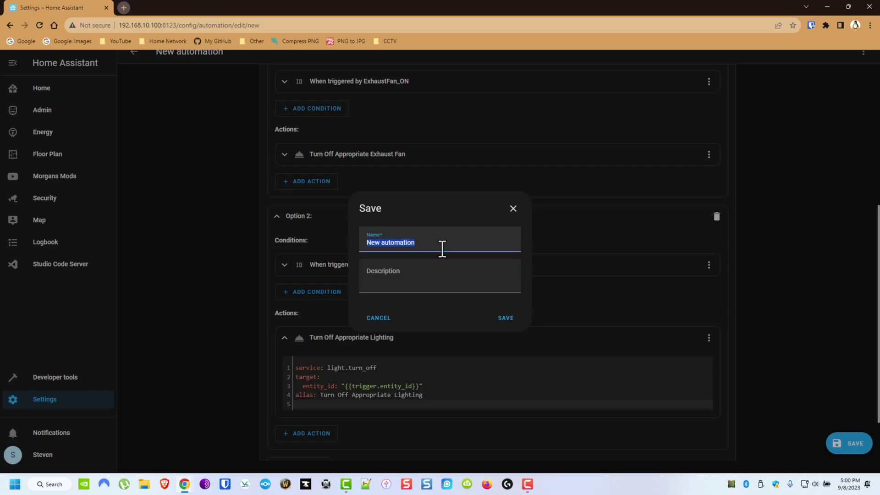
key(Caps_Lock)
text((TIMER)
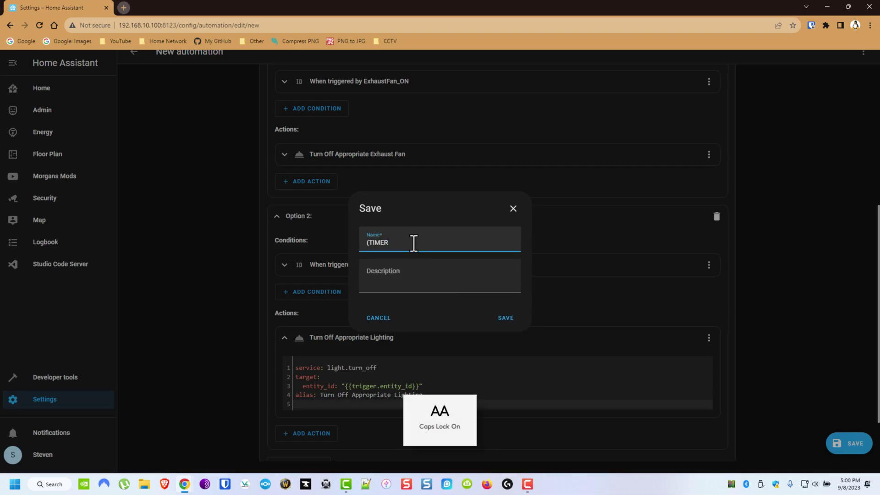
text() B)
key(Caps_Lock)
text(athrooms)
click(502, 321)
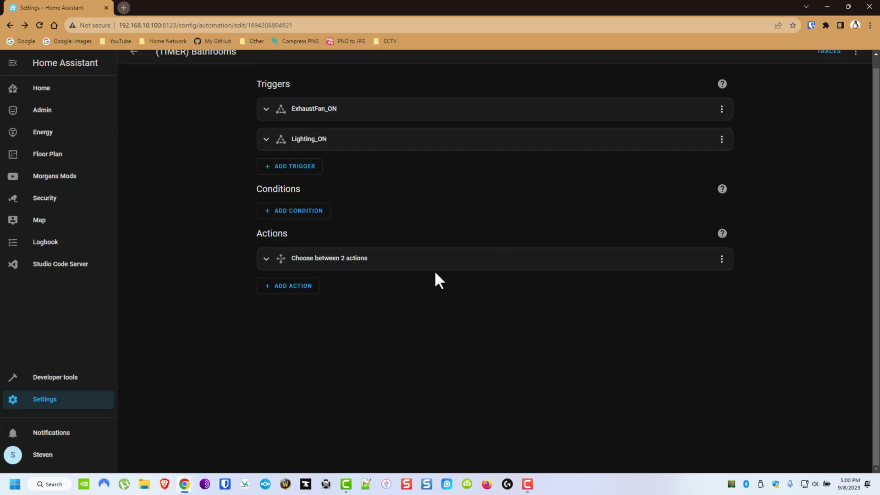
Expand the Choose action and the ExhaustFan_ON trigger to review their details
click(357, 267)
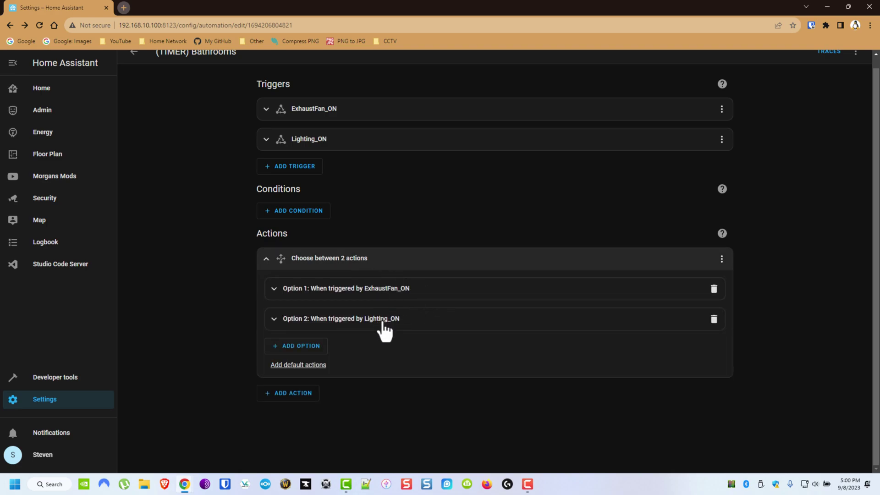
click(359, 112)
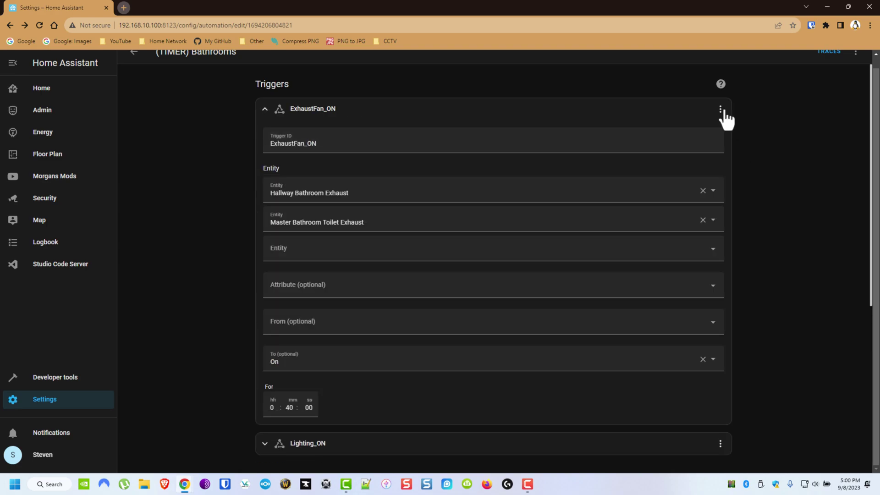
click(856, 52)
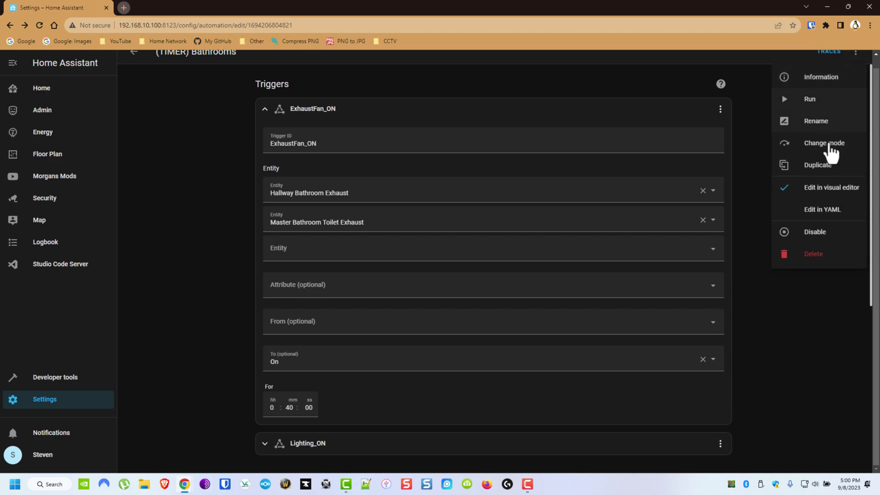
View the automation as YAML, highlighting the fan and light entities, fan.turn_off, and the {{trigger.entity_id}} template
click(825, 210)
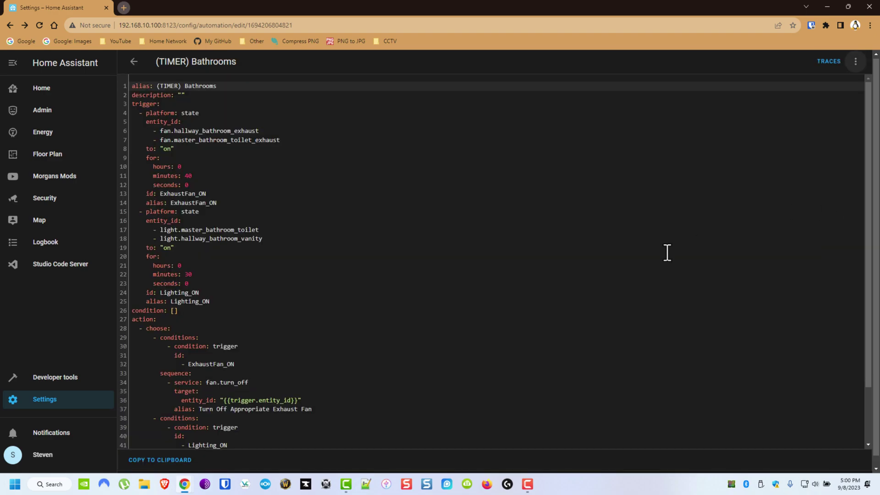
double_click(164, 131)
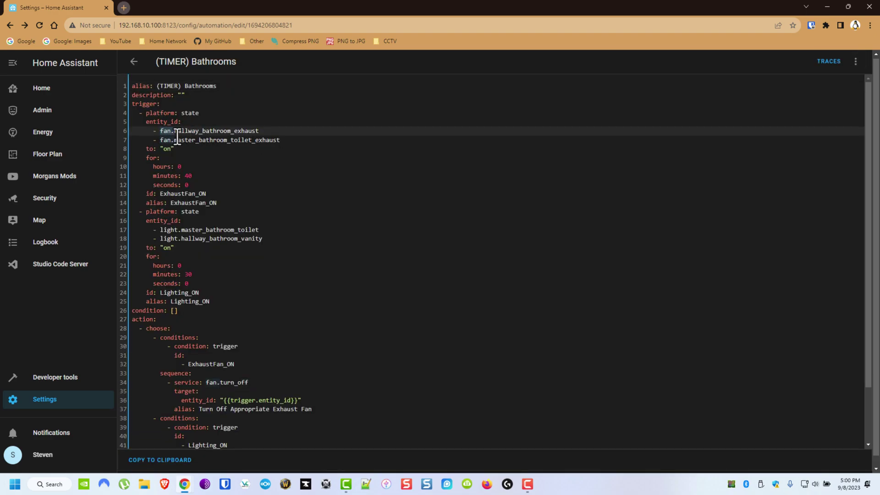
double_click(171, 230)
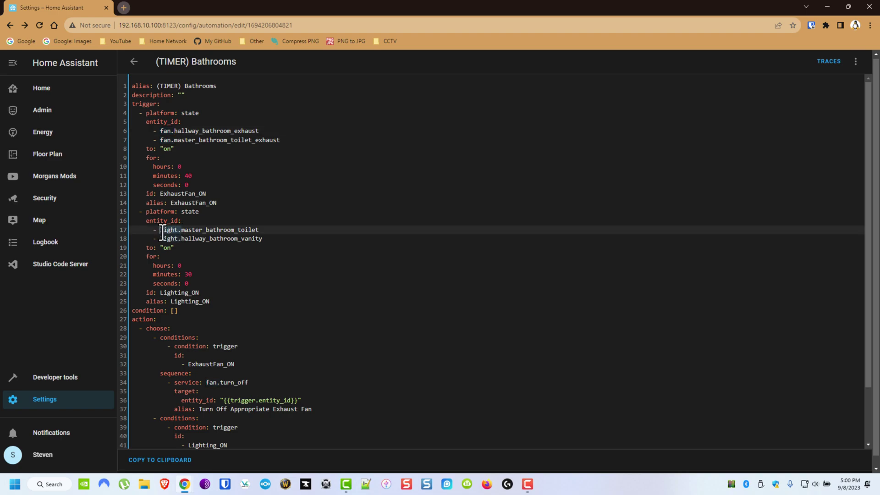
scroll(257, 283, down, 2)
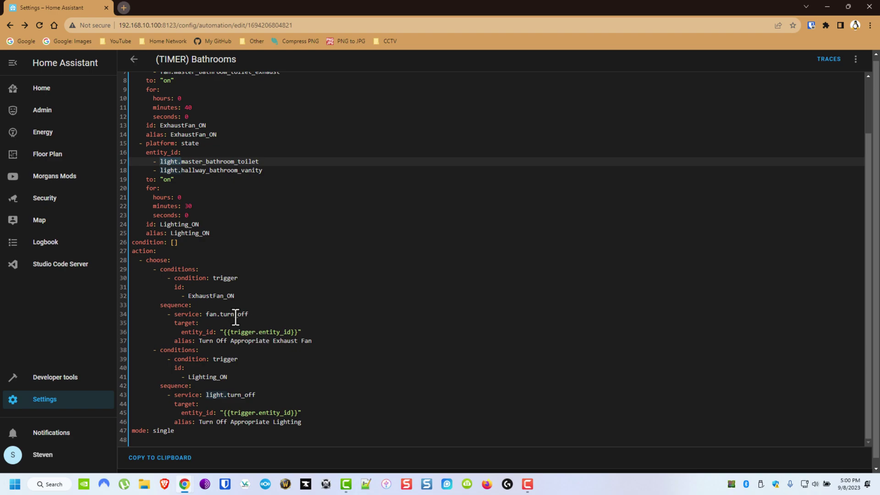
drag(204, 315, 246, 317)
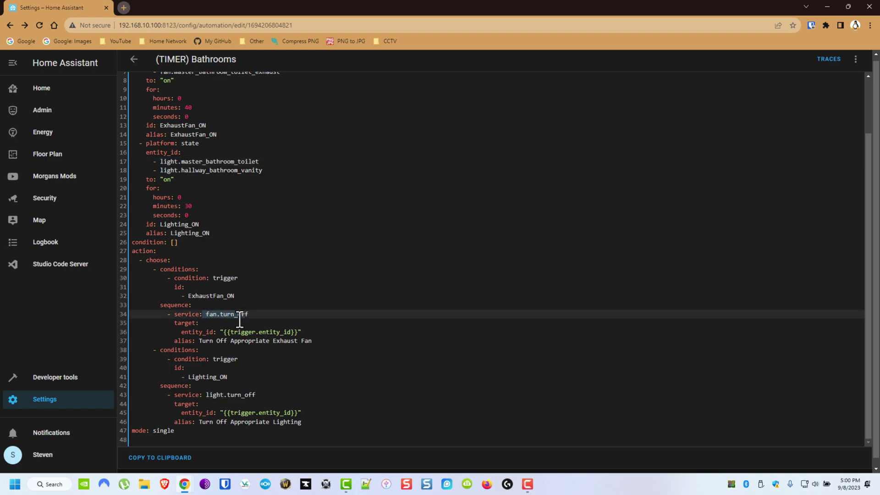
scroll(259, 252, up, 1)
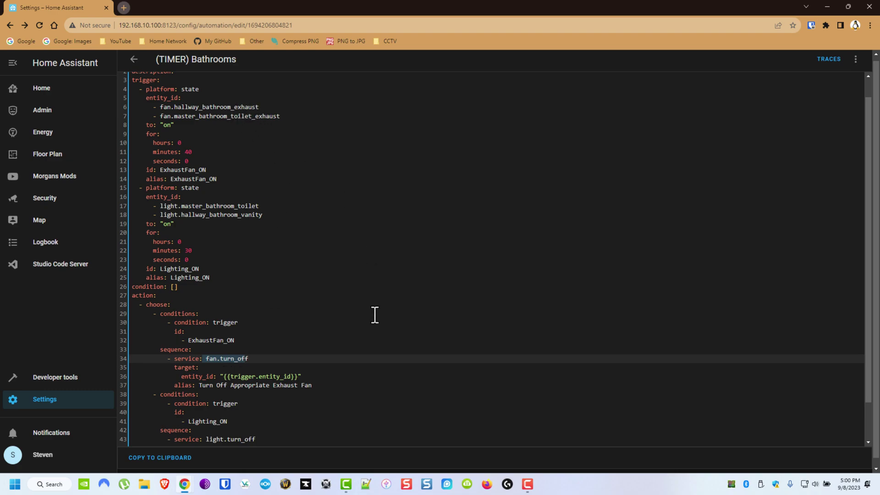
drag(312, 377, 229, 377)
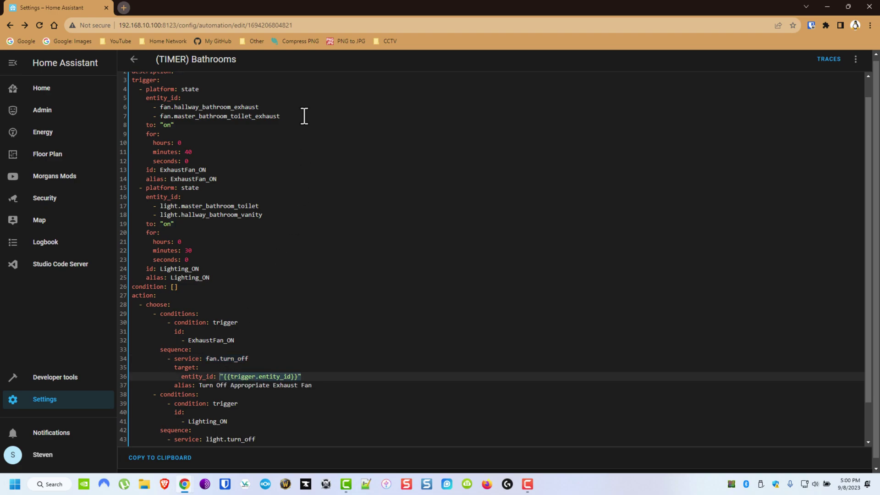
drag(269, 108, 161, 112)
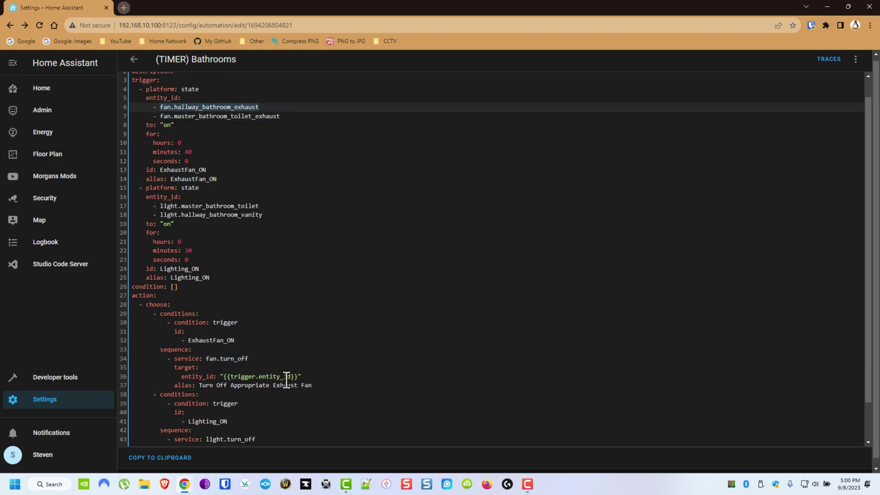
drag(310, 376, 219, 377)
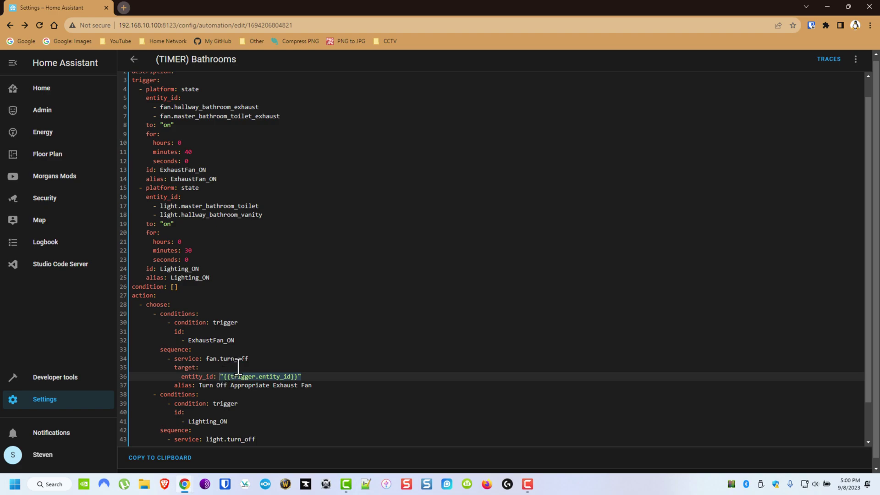
scroll(262, 356, down, 2)
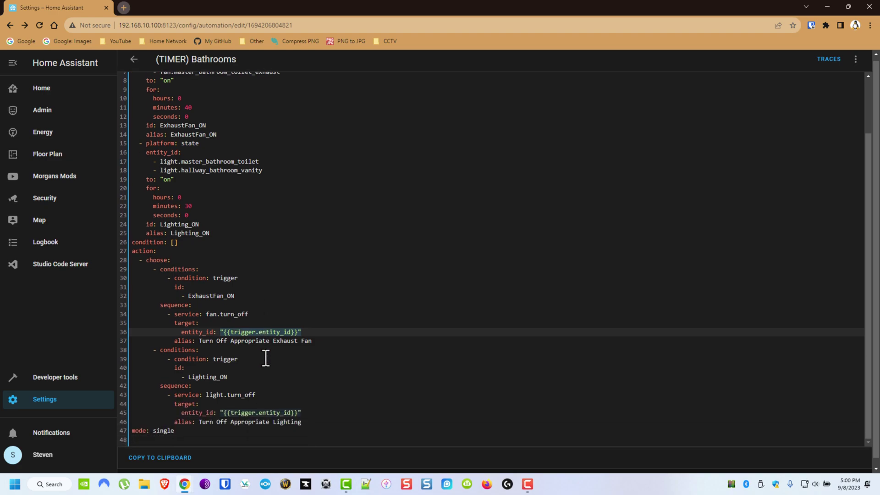
click(284, 394)
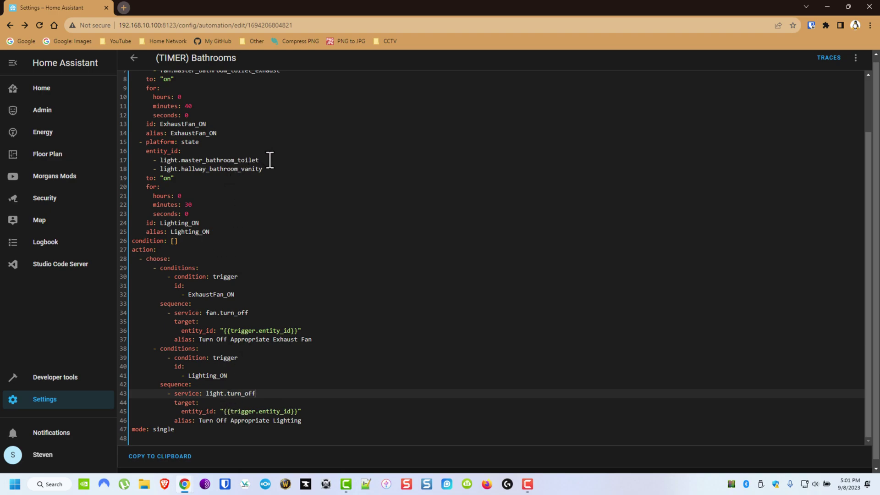
drag(269, 160, 155, 162)
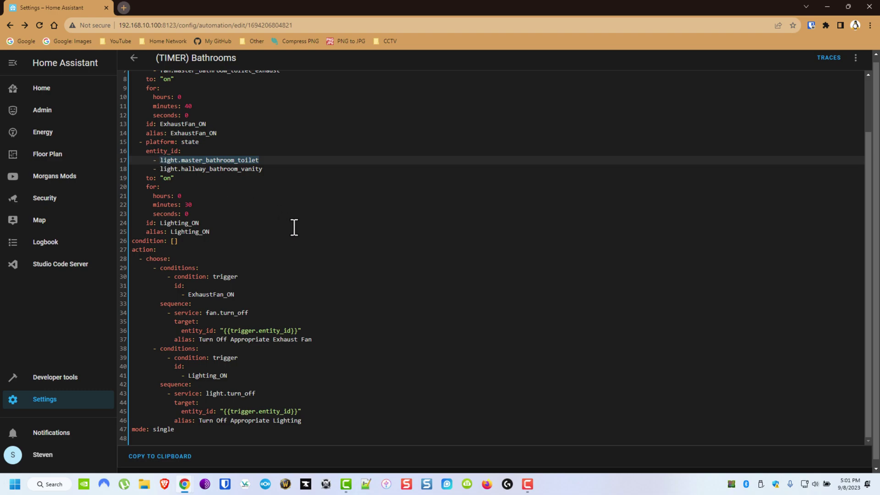
click(274, 171)
drag(273, 170, 160, 170)
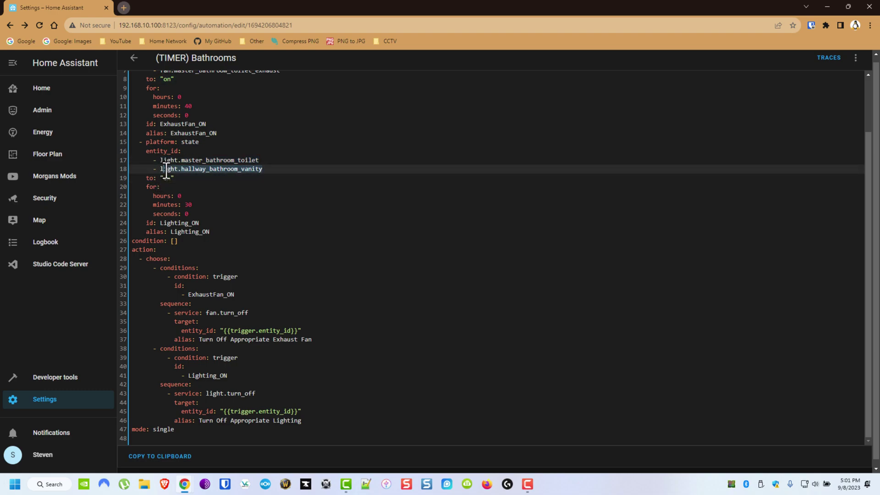
click(165, 160)
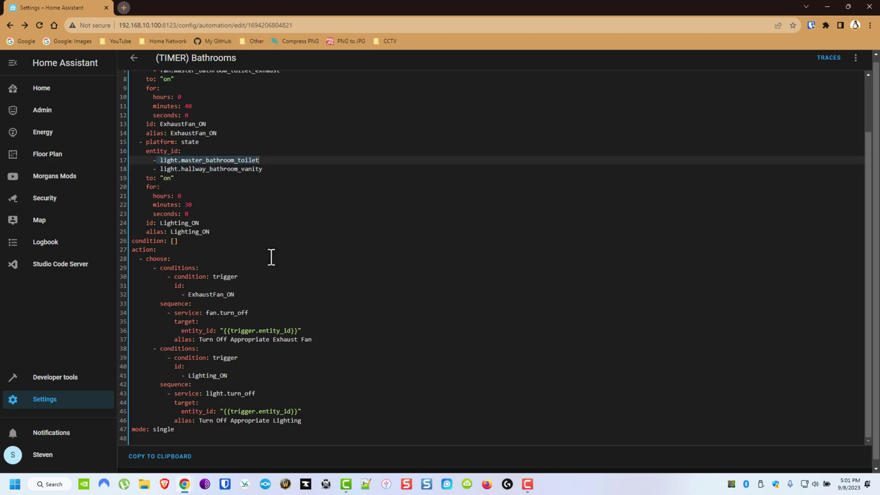
click(269, 411)
drag(258, 161, 160, 160)
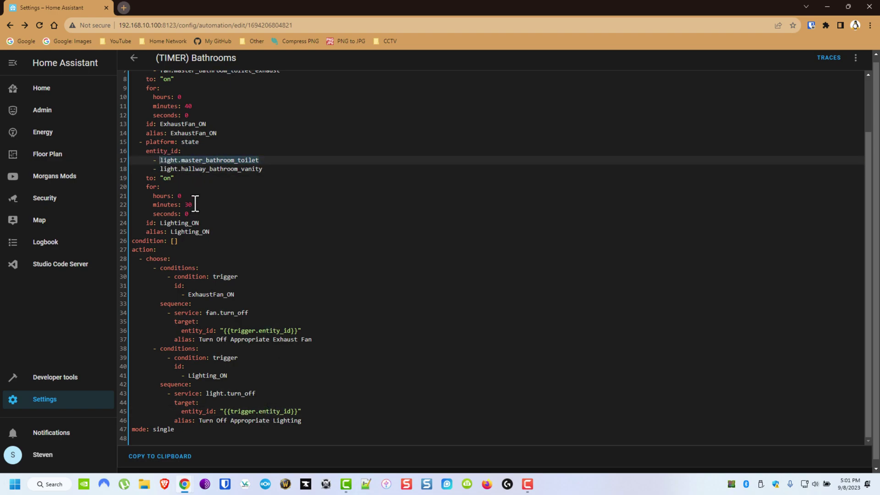